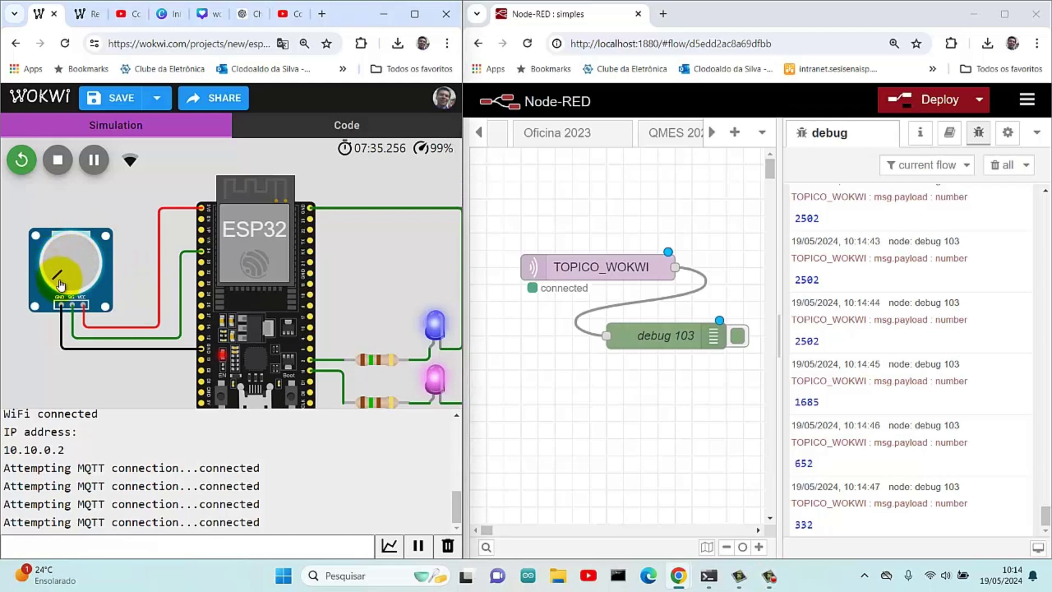
# Turn the simulated potentiometer to a new position, and align the debug 103 node beside TOPICO_WOKWI in the maximized Node-RED window.
pyautogui.moveTo(58, 289); pyautogui.dragTo(69, 246)
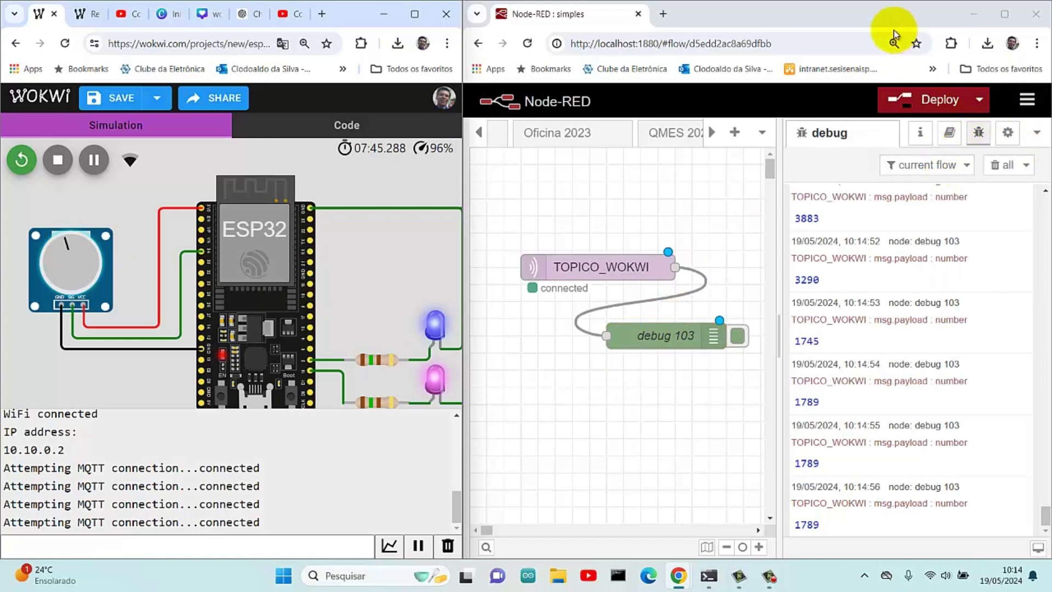
pyautogui.click(1004, 14)
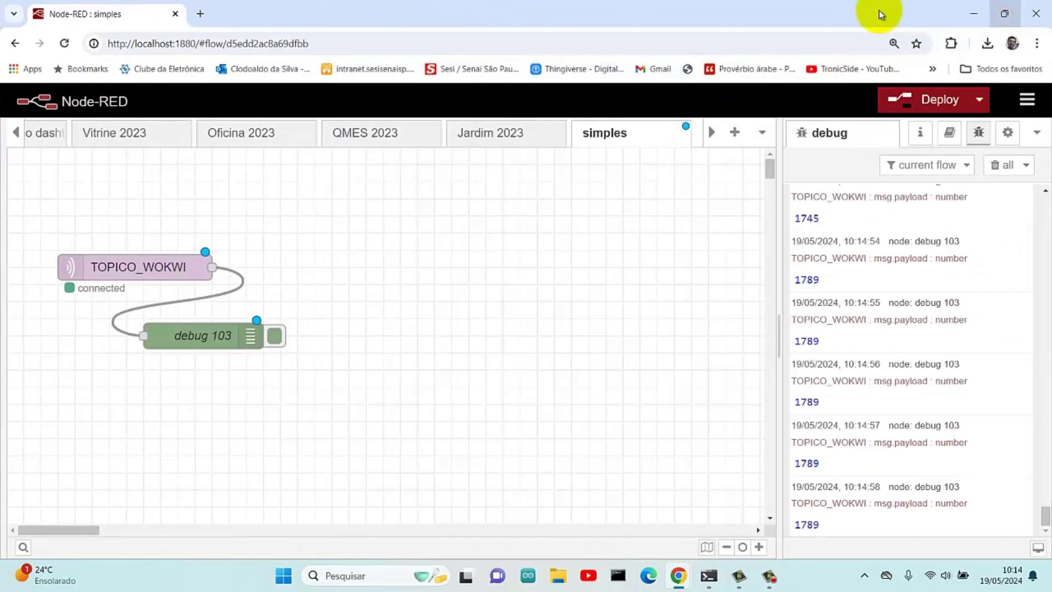
pyautogui.moveTo(210, 343); pyautogui.dragTo(347, 274)
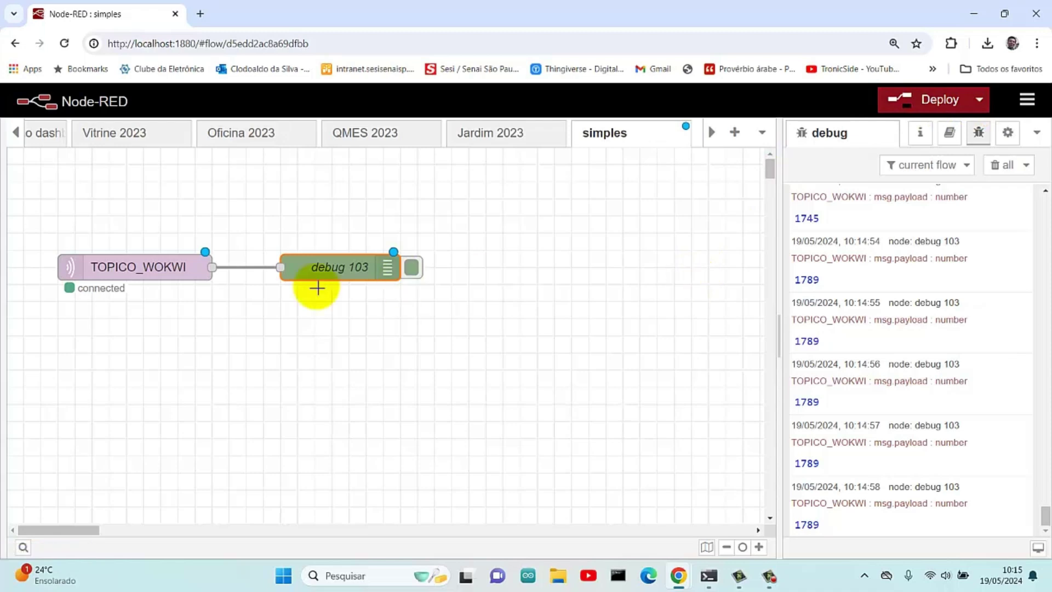
# Show the node palette and bring its dashboard 2 nodes into view.
pyautogui.click(12, 336)
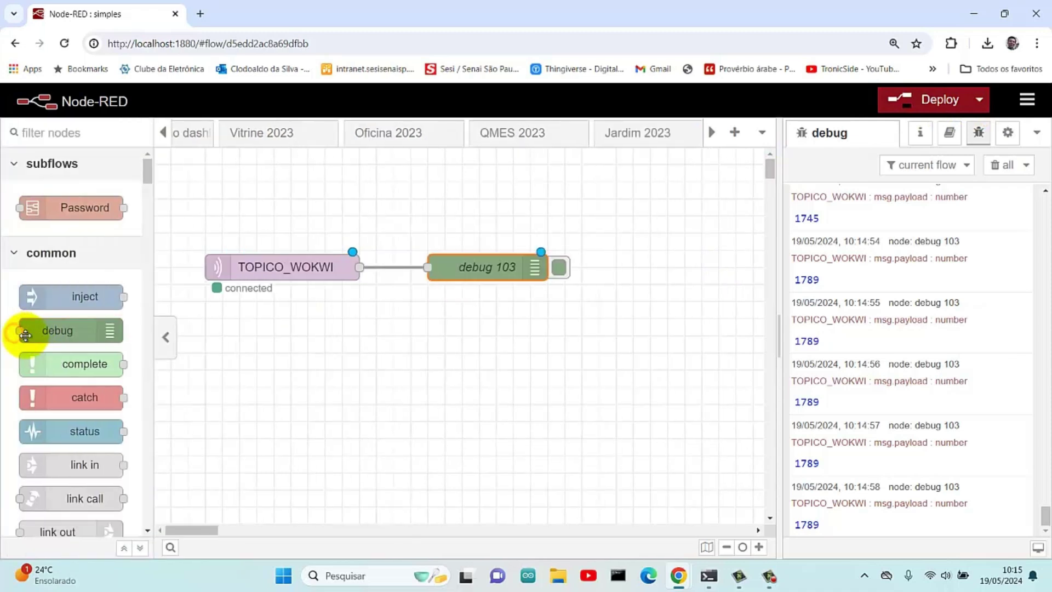
pyautogui.moveTo(144, 172); pyautogui.dragTo(156, 347)
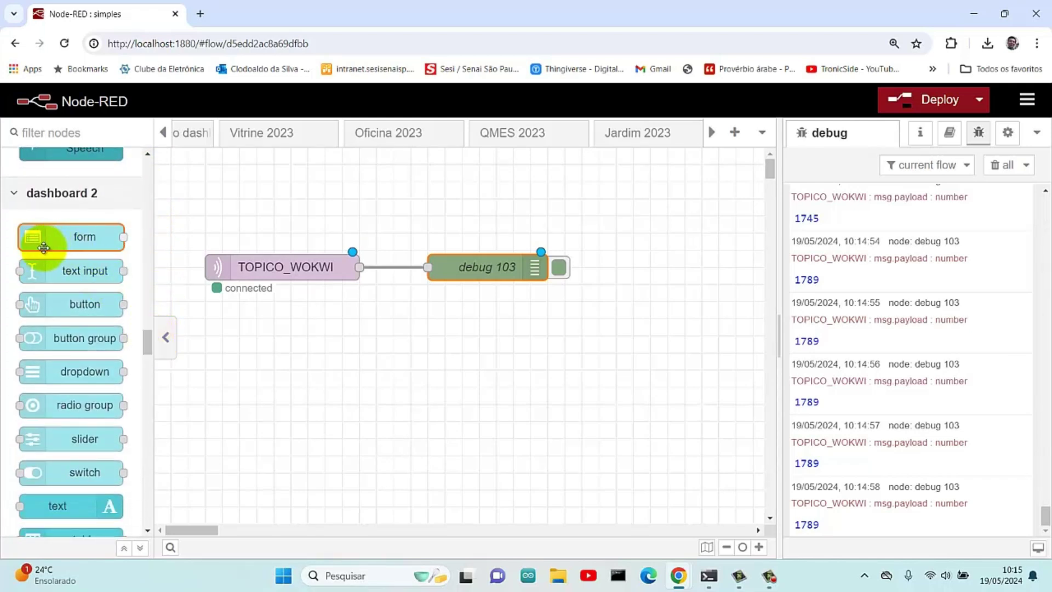
pyautogui.click(1027, 100)
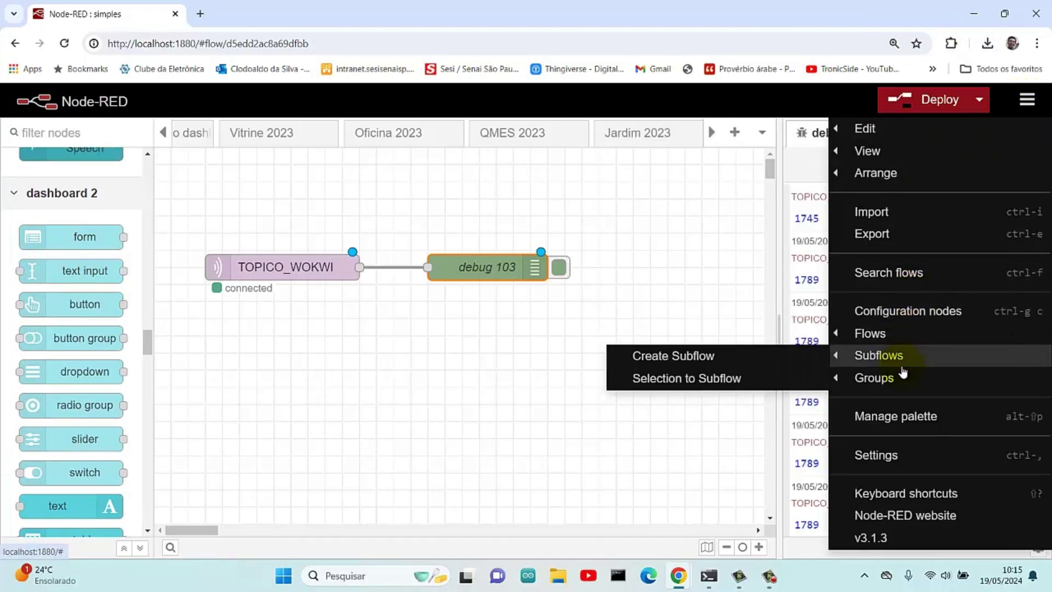
pyautogui.click(897, 418)
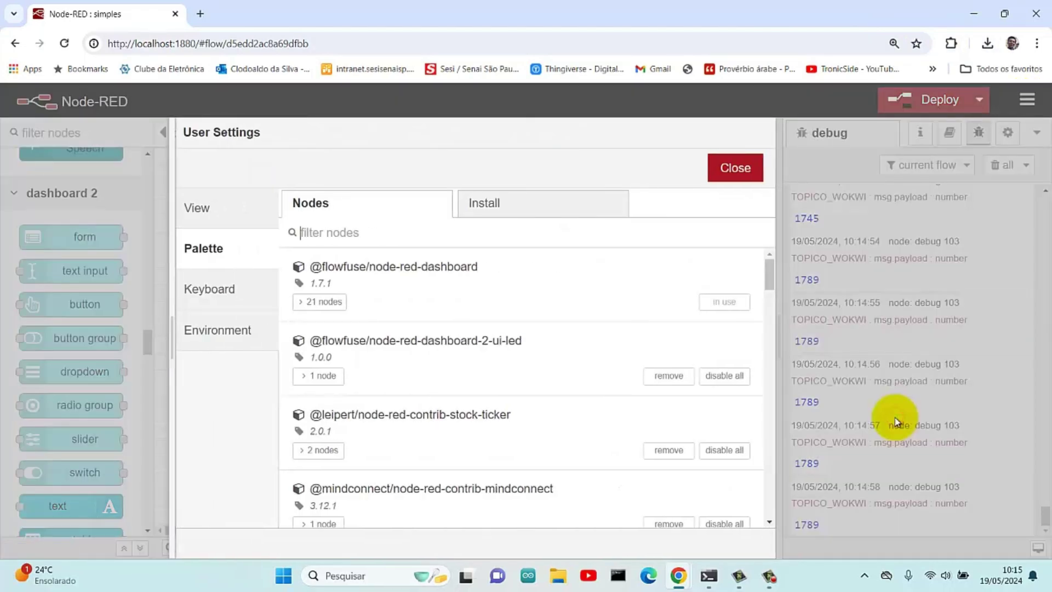
pyautogui.click(591, 210)
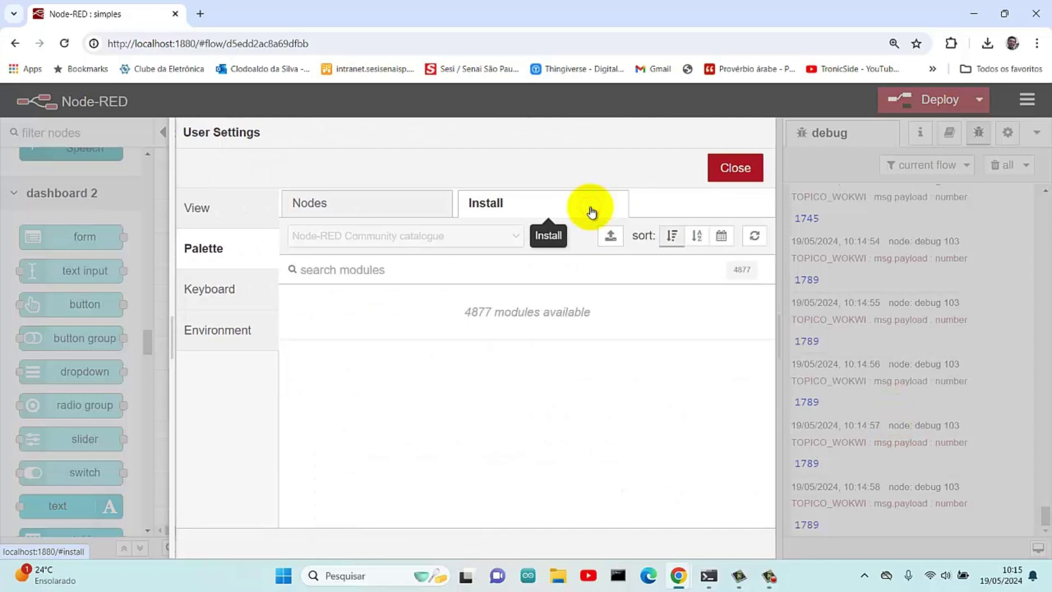
pyautogui.write('f')
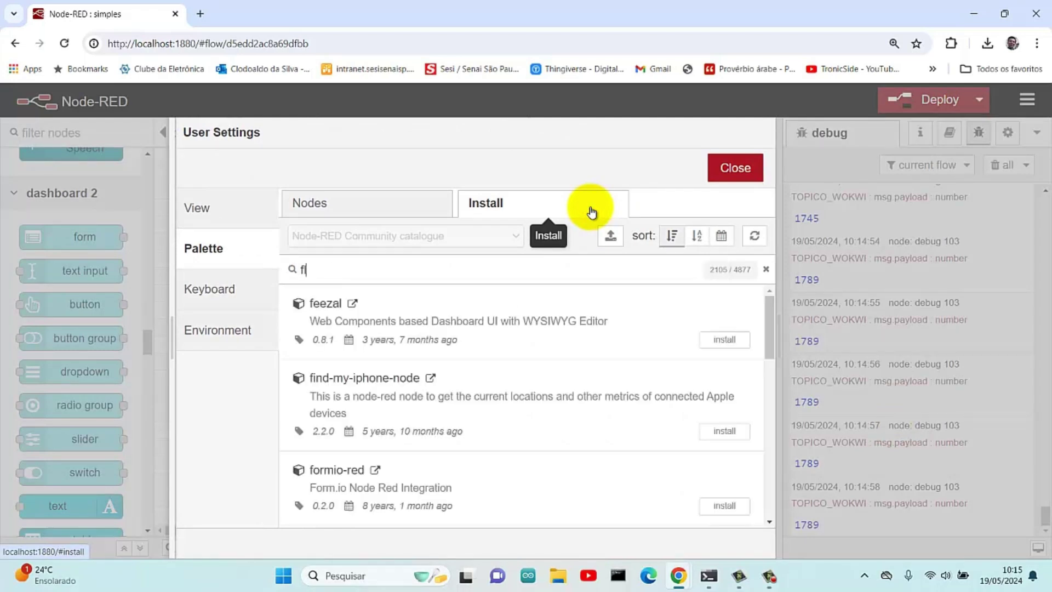
pyautogui.write('low')
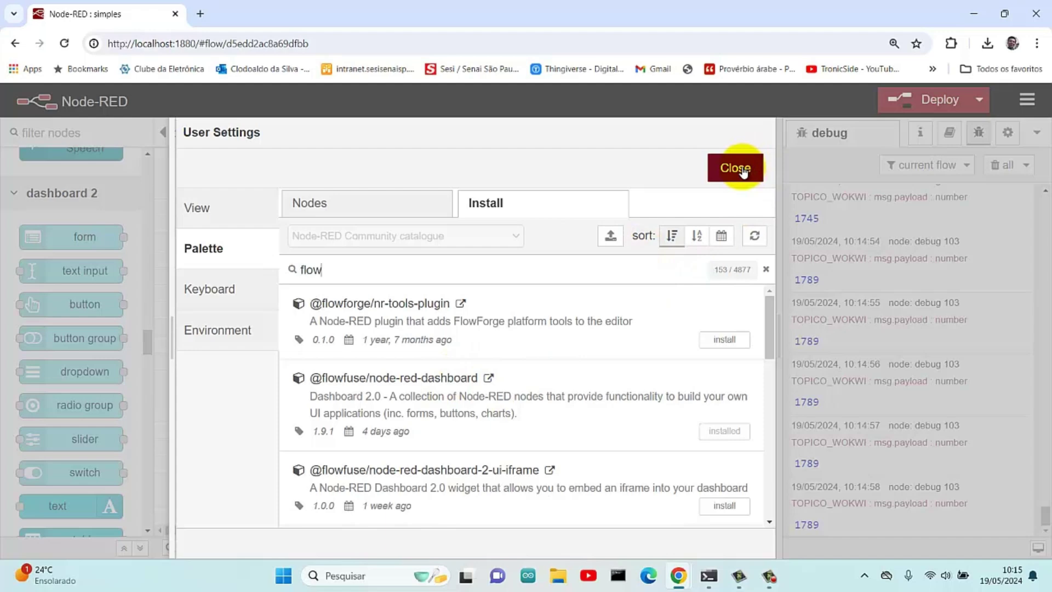
pyautogui.click(737, 167)
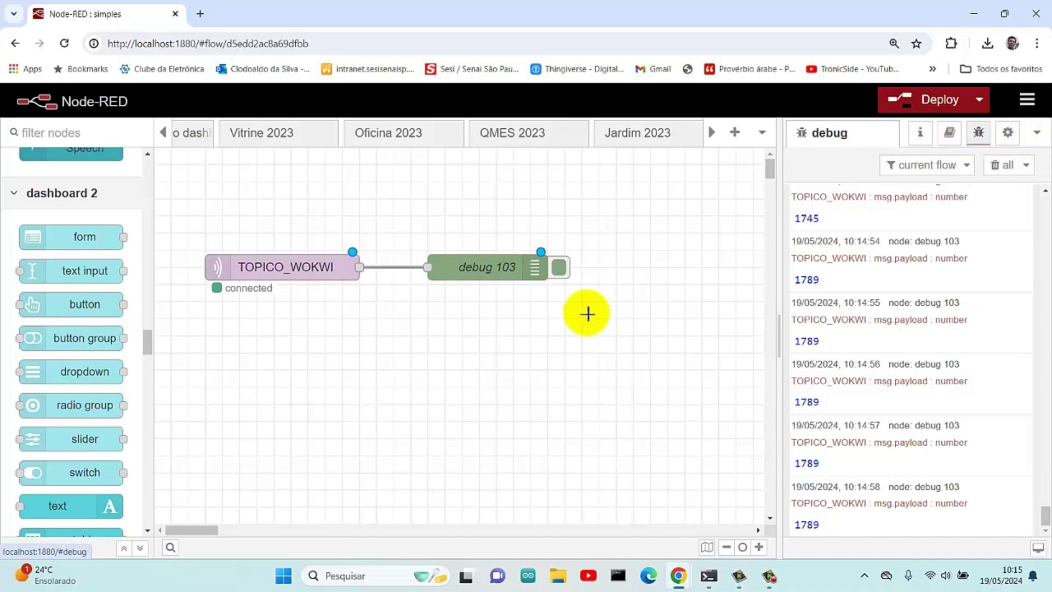
# Add a dashboard 2 text node below debug 103 and show the Dashboard 2.0 sidebar.
pyautogui.moveTo(142, 339)
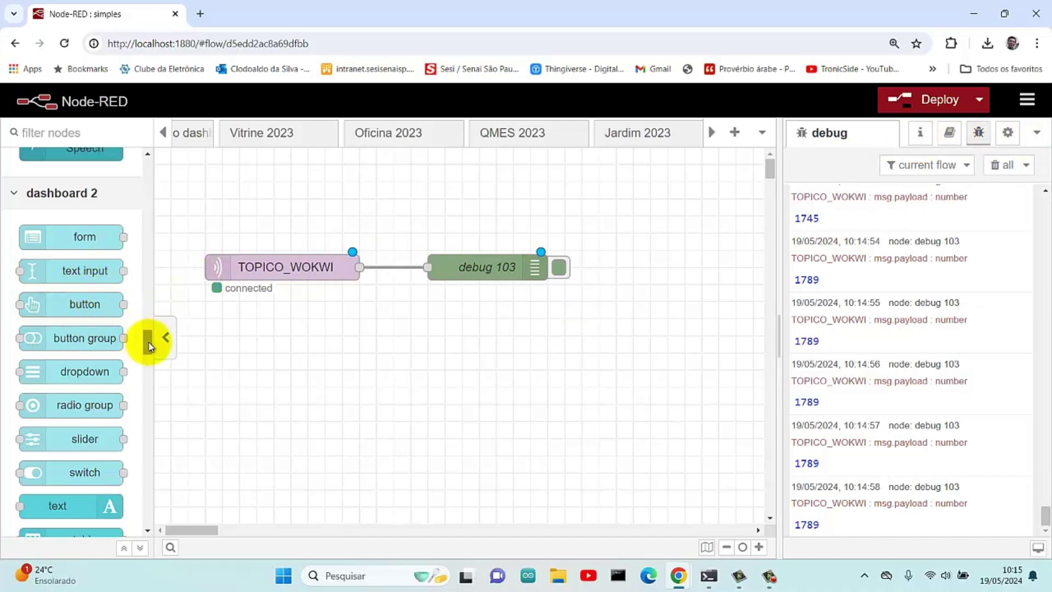
pyautogui.scroll(-4, 148, 343)
pyautogui.moveTo(71, 289); pyautogui.dragTo(482, 328)
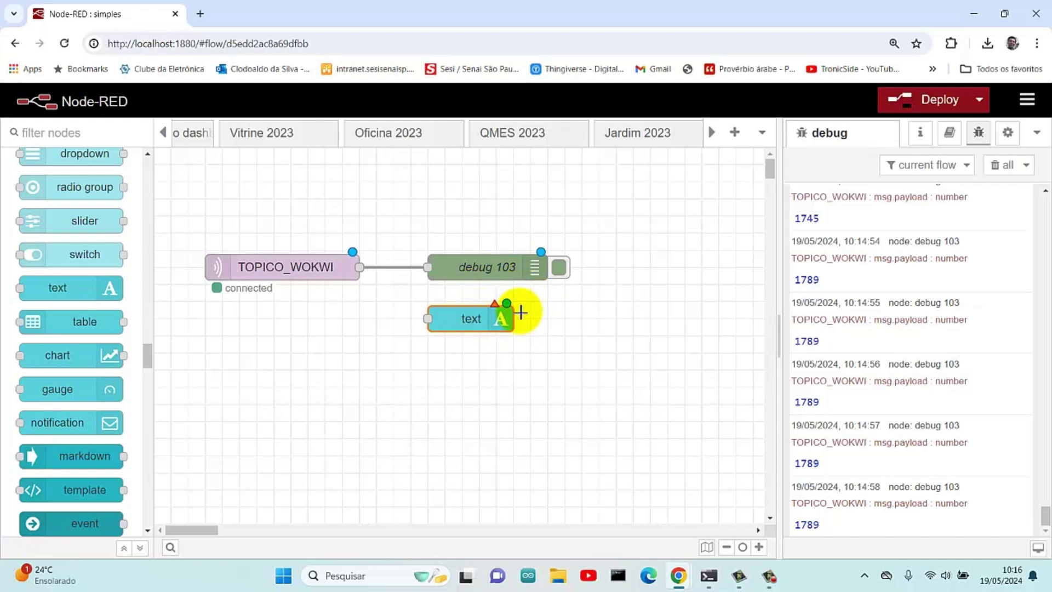
pyautogui.click(1038, 133)
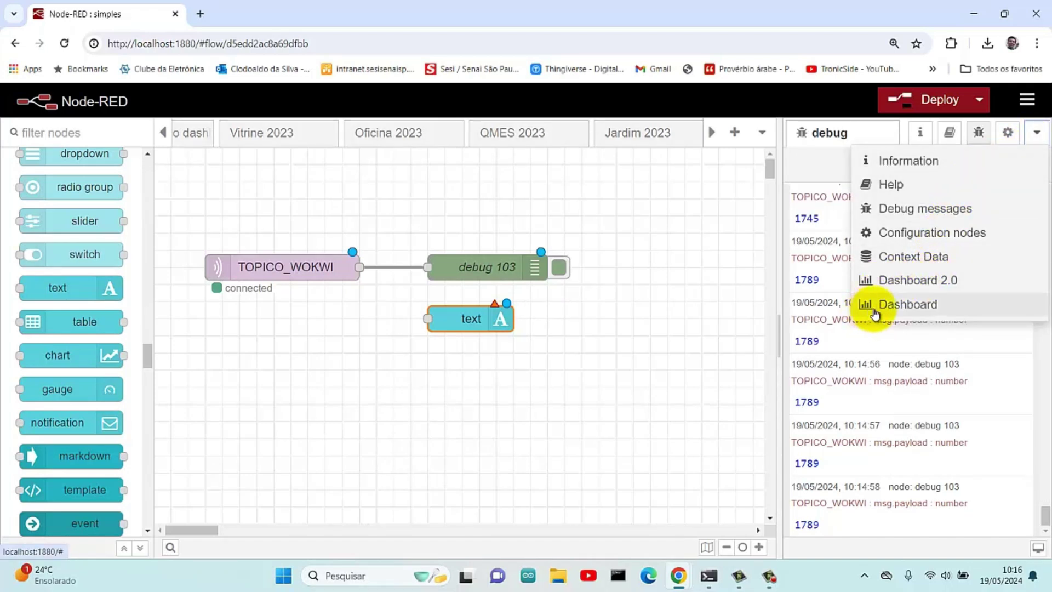
pyautogui.click(900, 280)
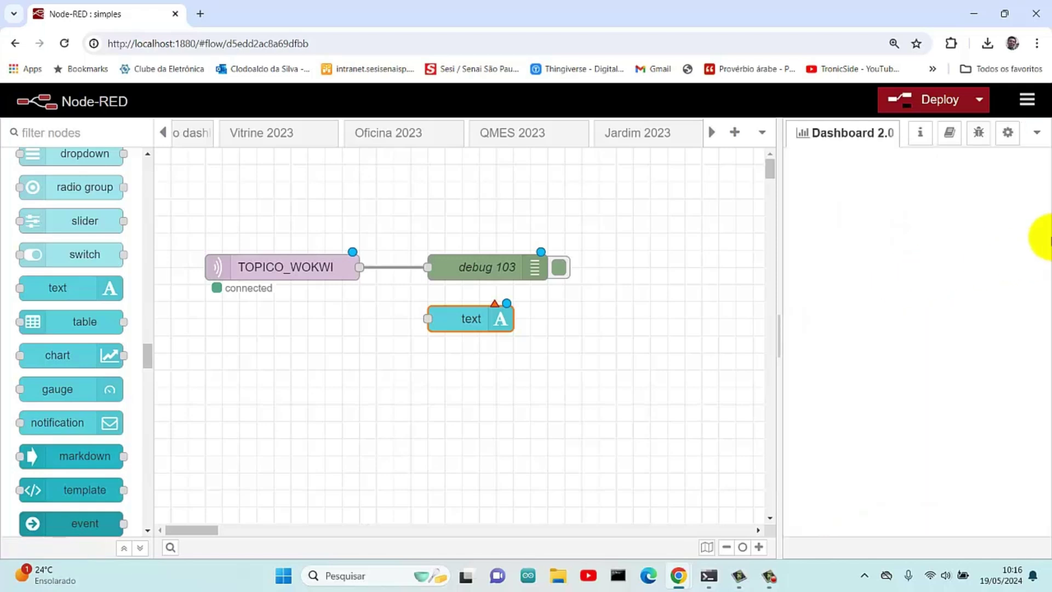
# Start a new ui-group named Valor_POT for the text node, with a new ui-page named Simulador Wokwi.
pyautogui.doubleClick(463, 321)
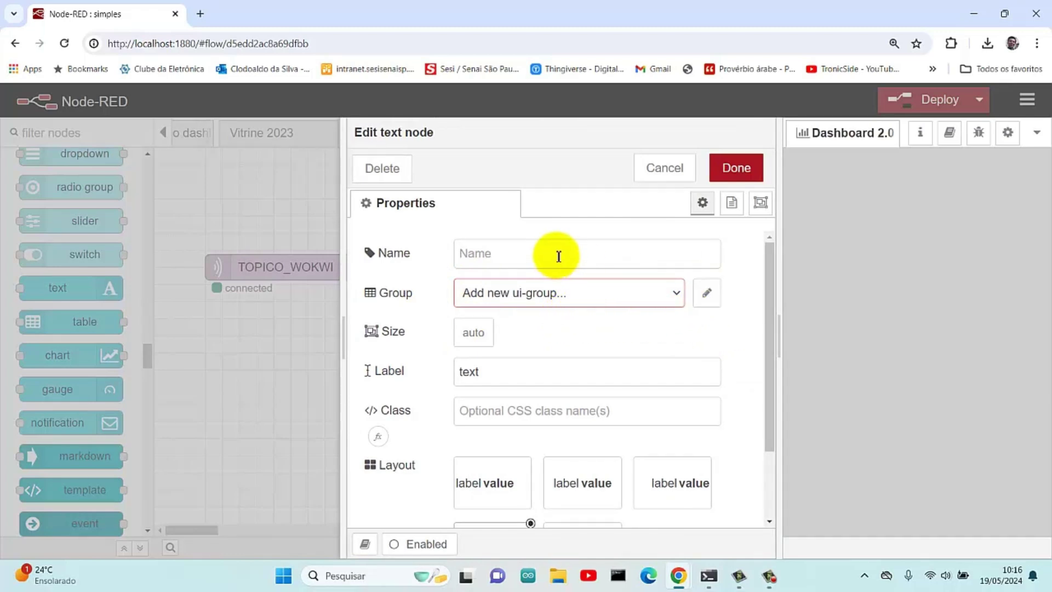
pyautogui.click(707, 299)
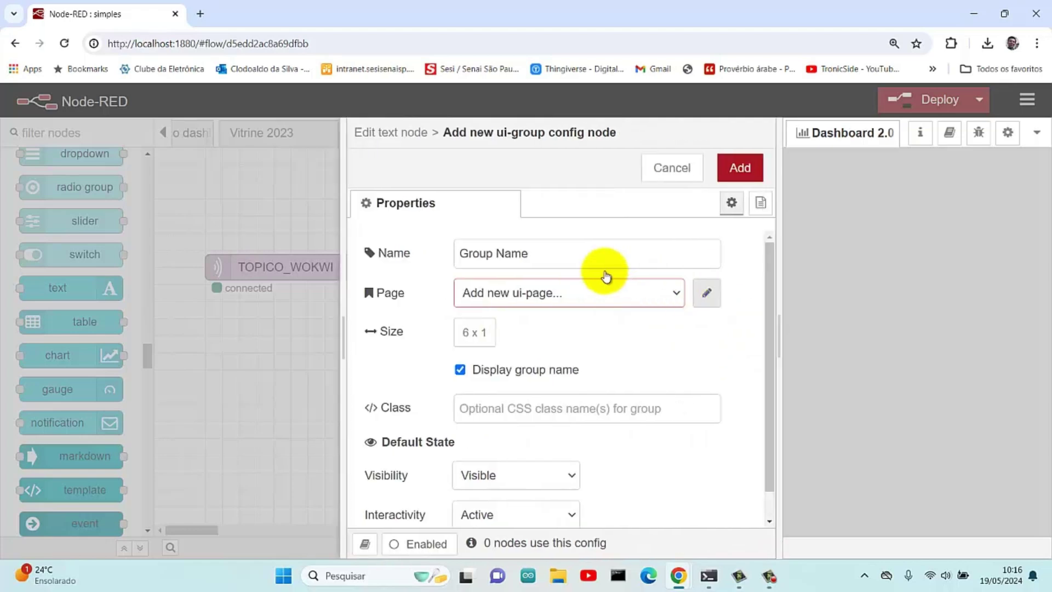
pyautogui.click(548, 256)
pyautogui.moveTo(548, 256); pyautogui.dragTo(422, 251)
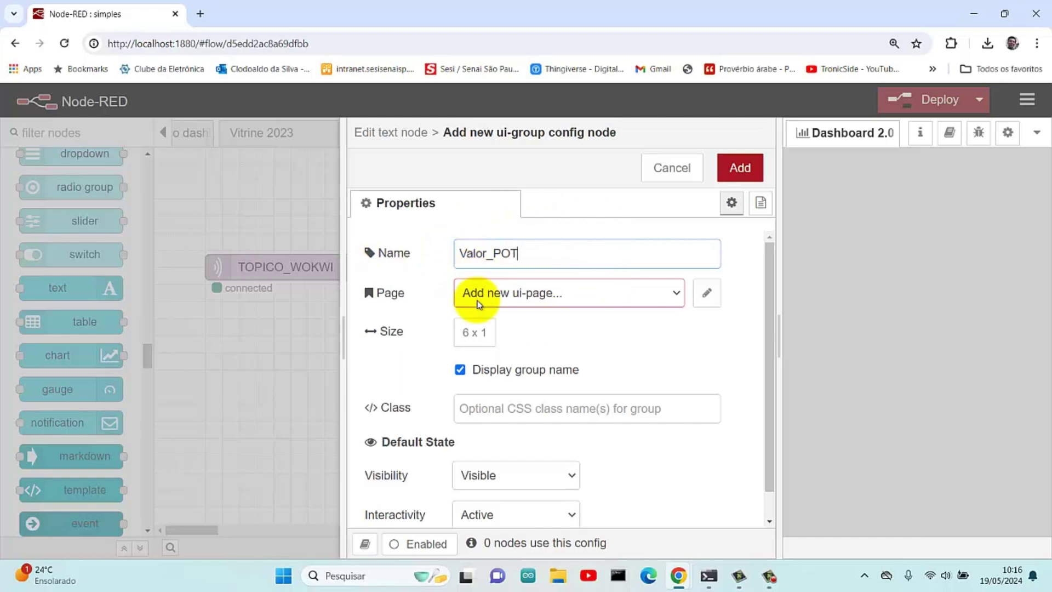
pyautogui.click(708, 295)
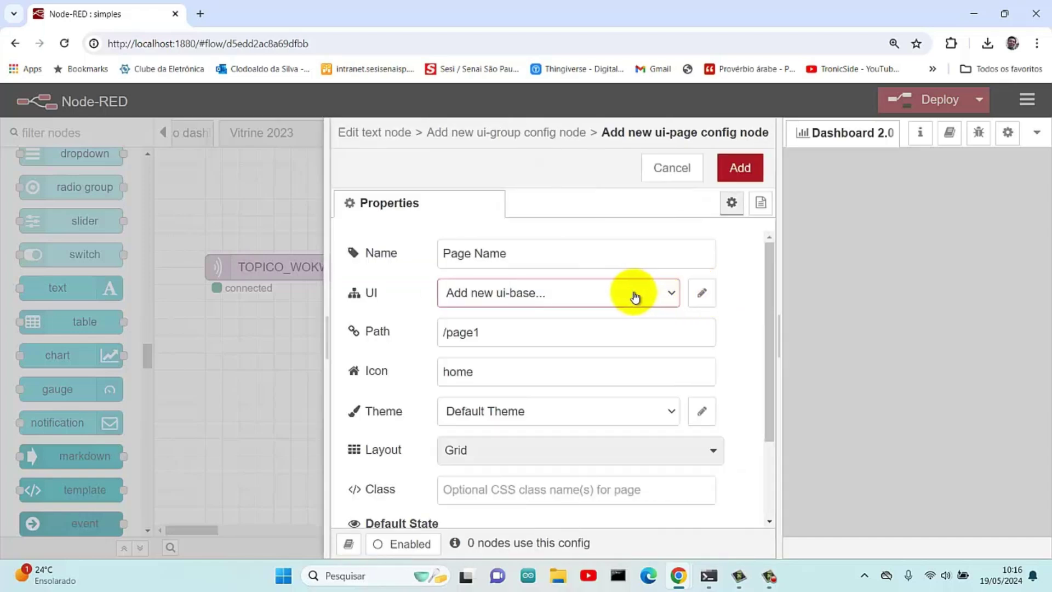
pyautogui.moveTo(565, 249); pyautogui.dragTo(379, 259)
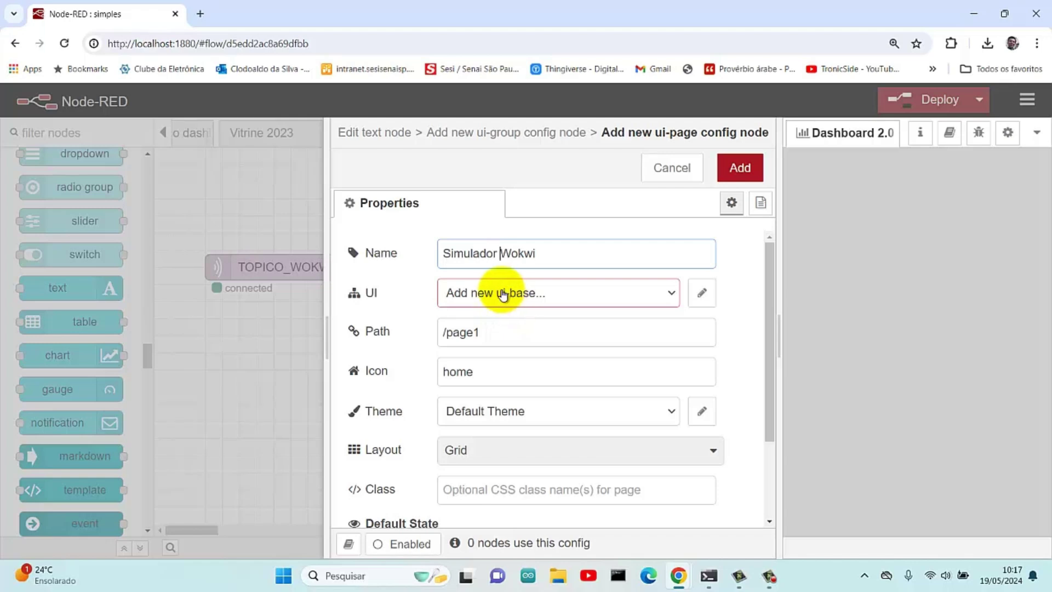
# Add a ui-base named Dashboard Wokwi to the page, and save the page, the group and the text node.
pyautogui.click(702, 295)
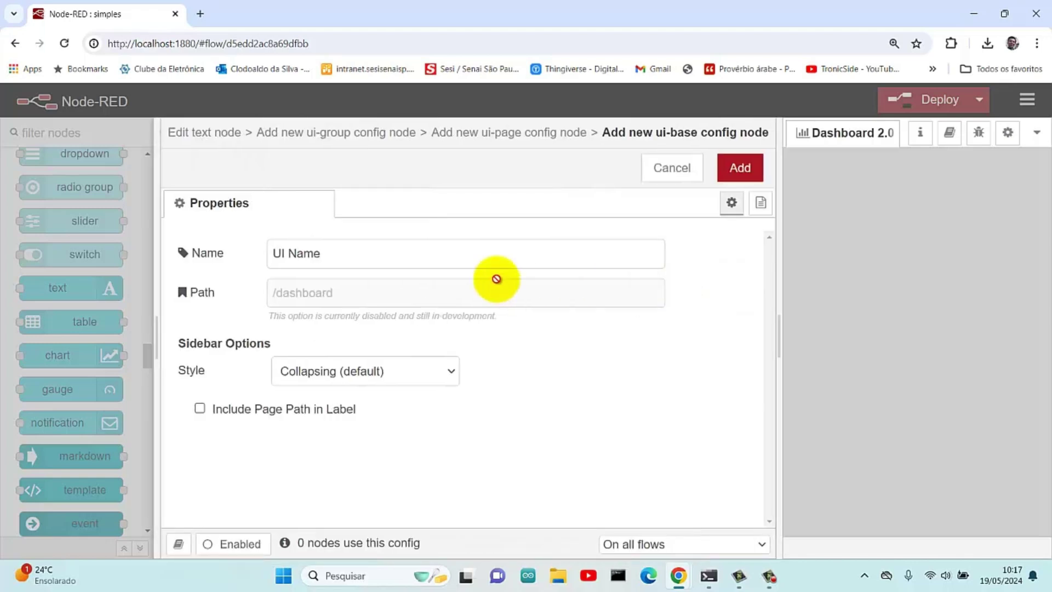
pyautogui.moveTo(470, 256); pyautogui.dragTo(168, 262)
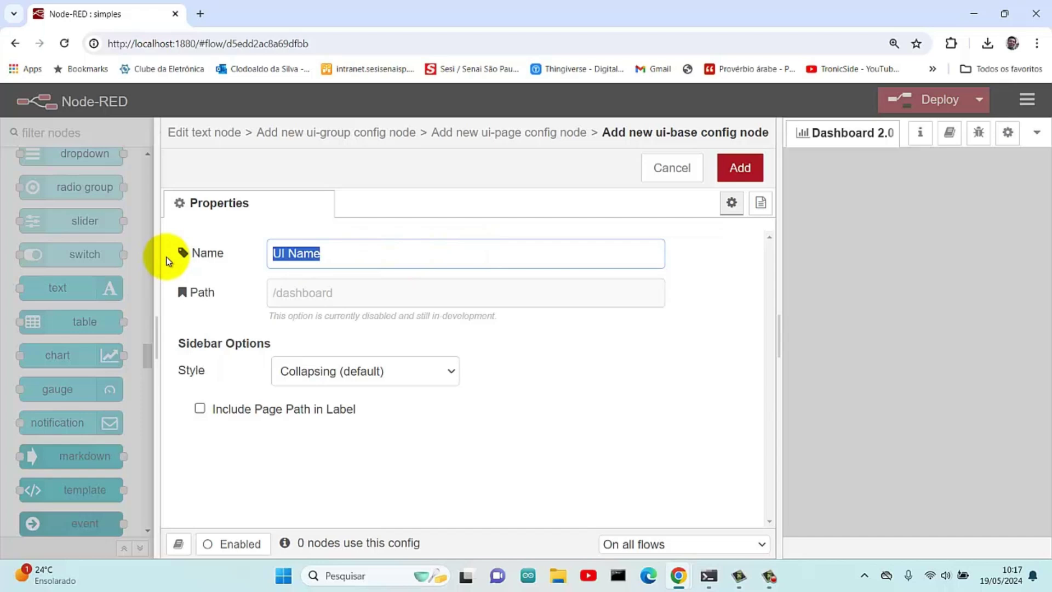
pyautogui.write('Dashboard Wokwi')
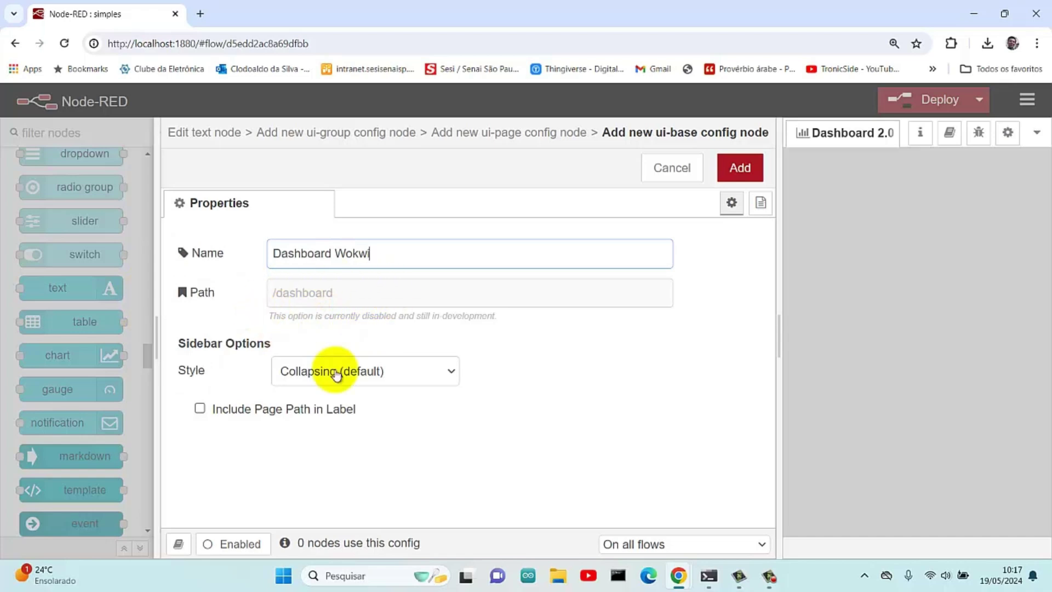
pyautogui.click(743, 169)
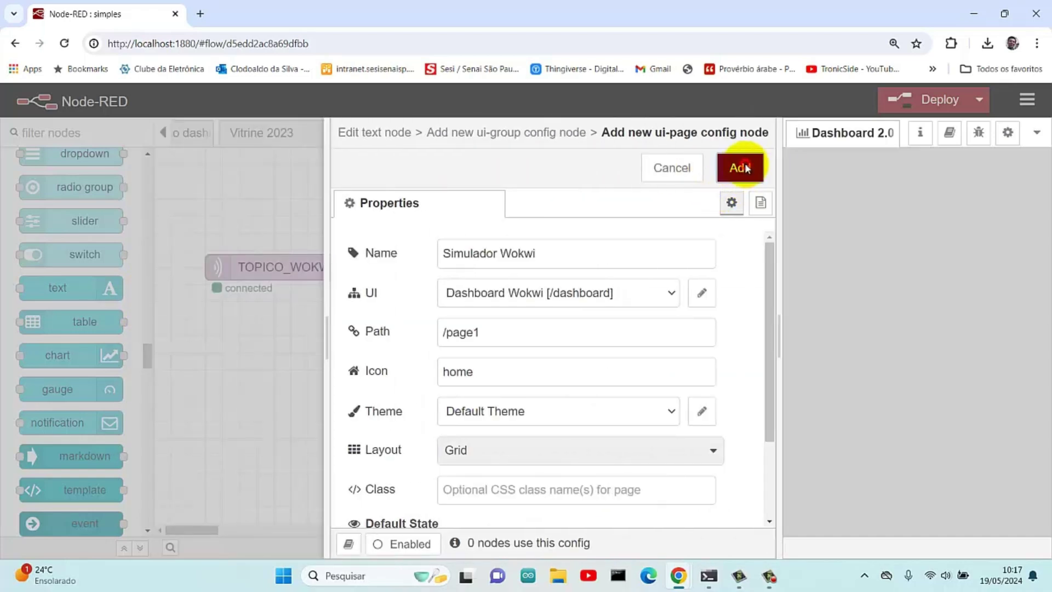
pyautogui.click(746, 169)
pyautogui.click(743, 166)
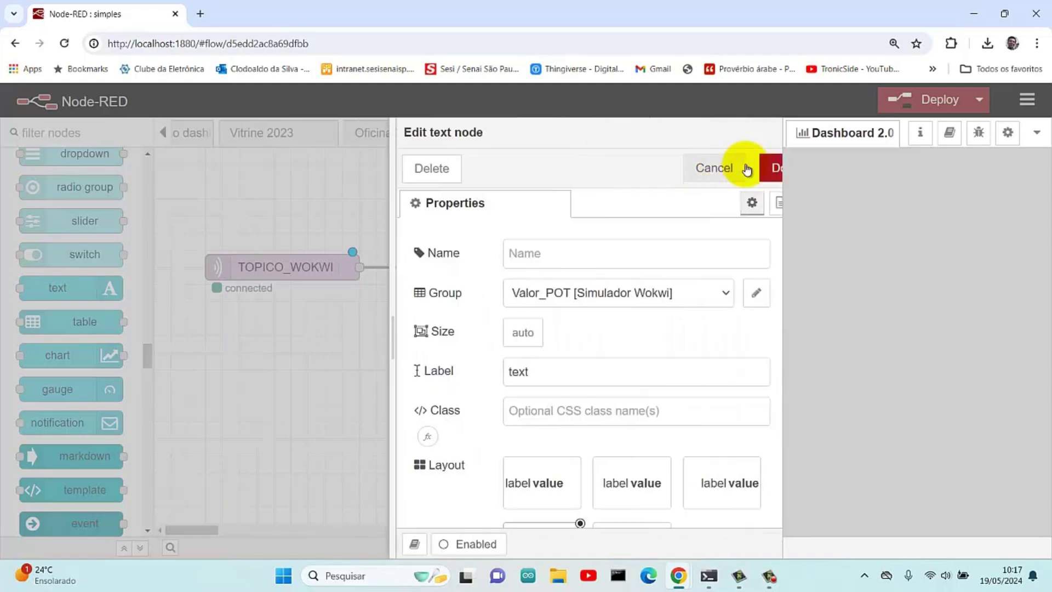
pyautogui.click(748, 168)
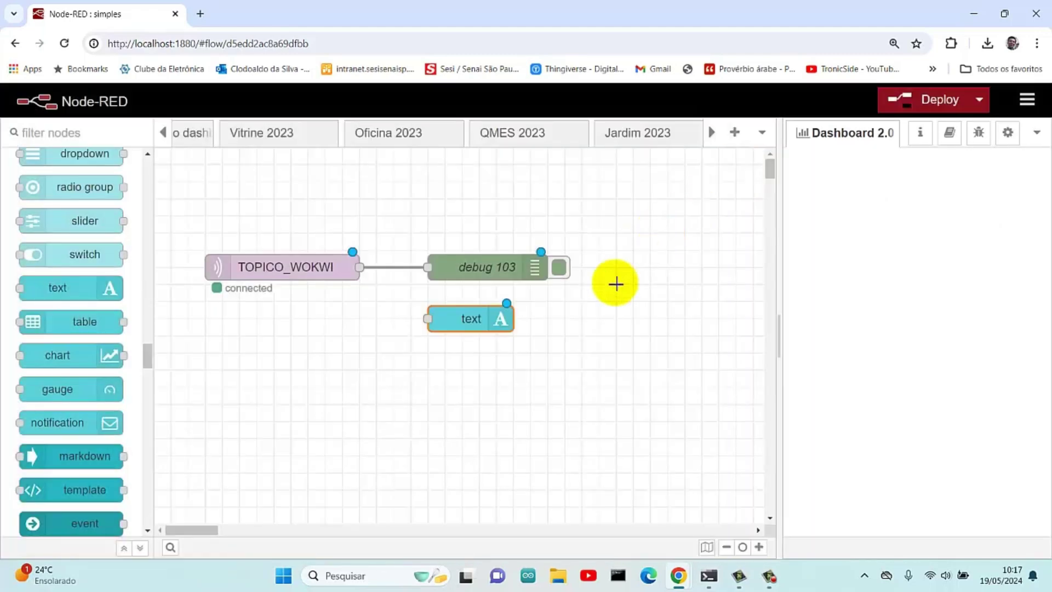
# Deploy the flow despite the improperly configured nodes and reload the editor page.
pyautogui.click(943, 99)
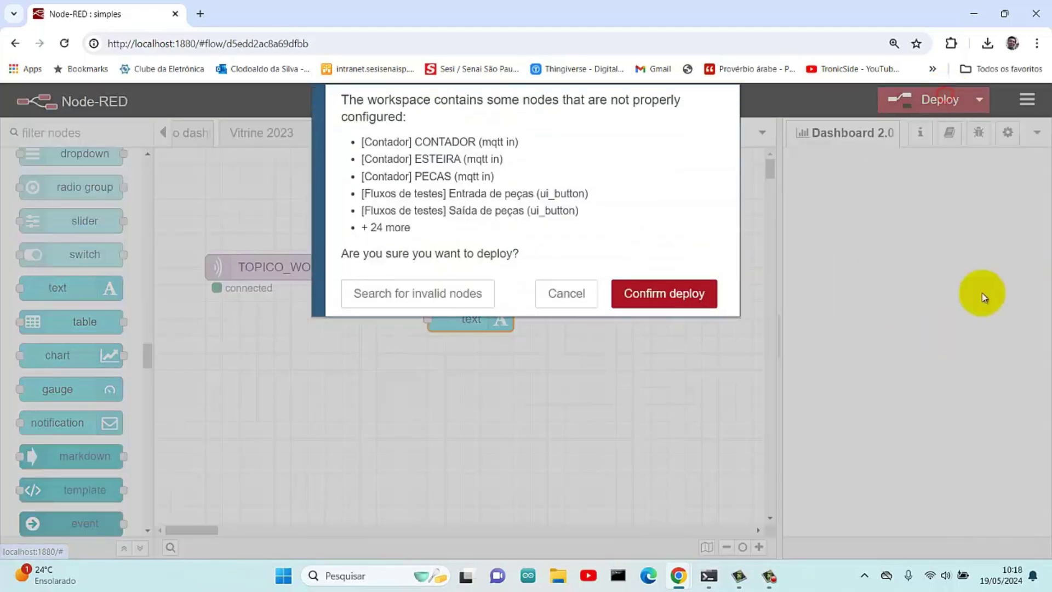
pyautogui.click(665, 301)
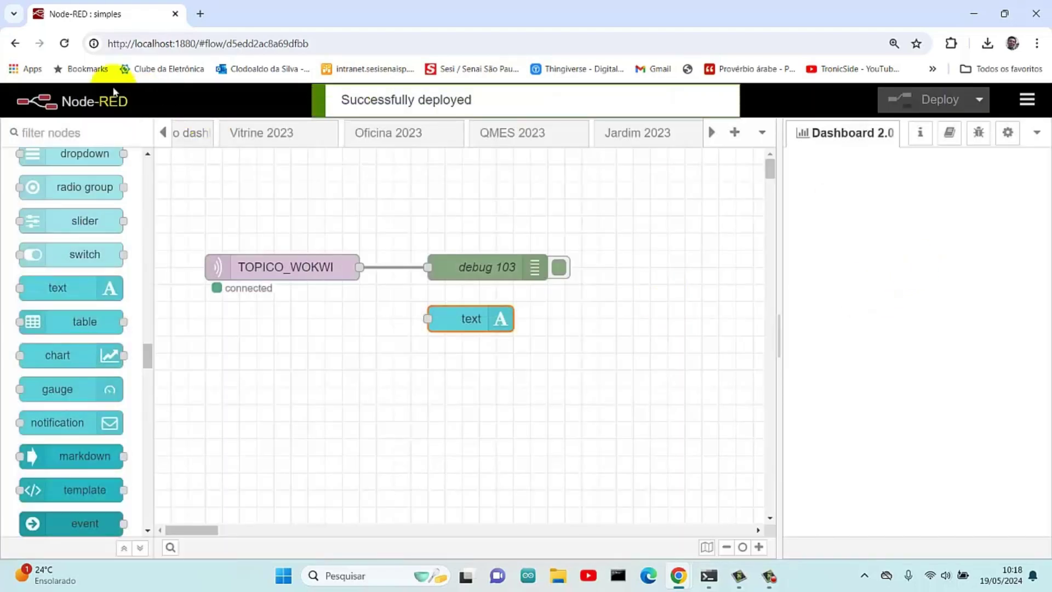
pyautogui.click(65, 44)
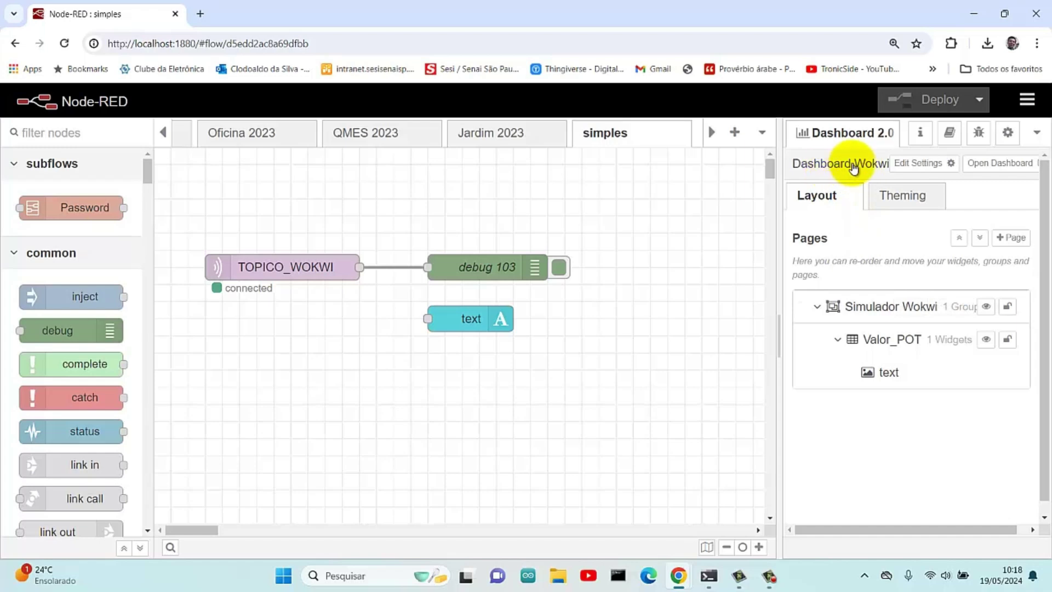
# Set the text node's label to "Valor do potenciômetro" and save the node.
pyautogui.moveTo(850, 310)
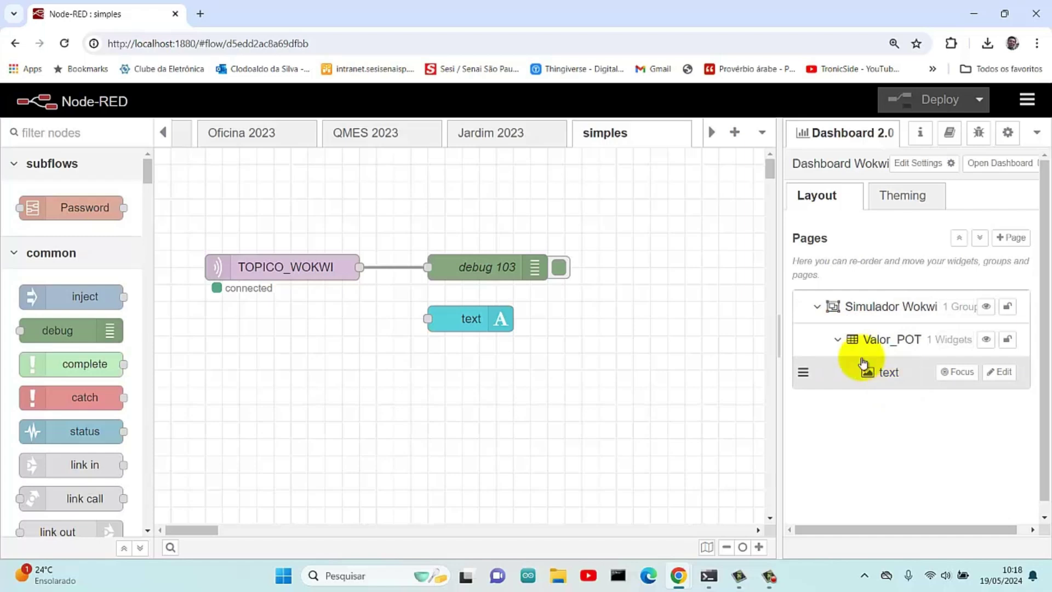
pyautogui.doubleClick(466, 318)
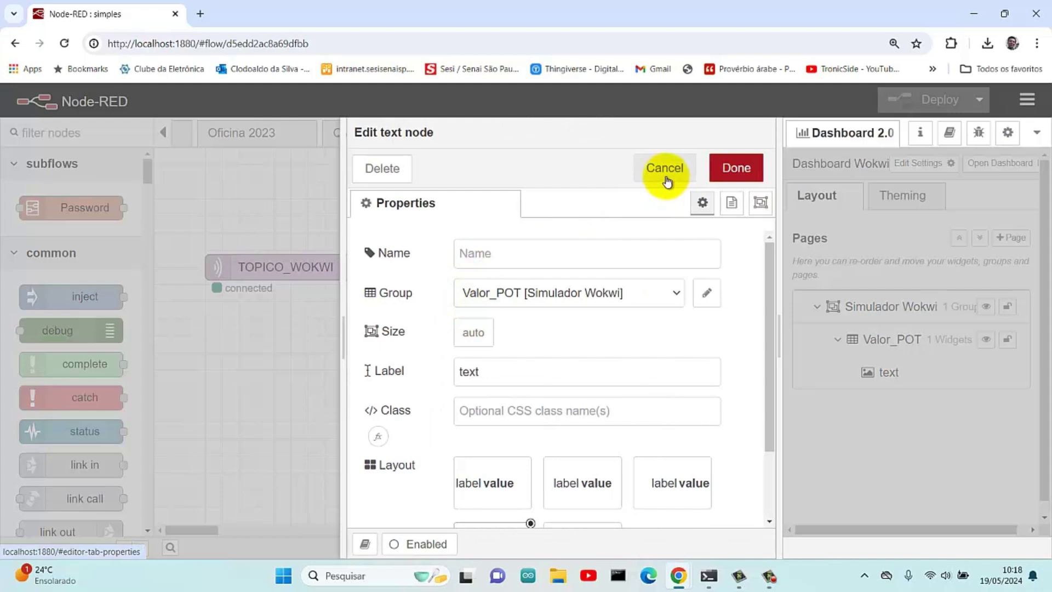
pyautogui.moveTo(486, 372); pyautogui.dragTo(421, 379)
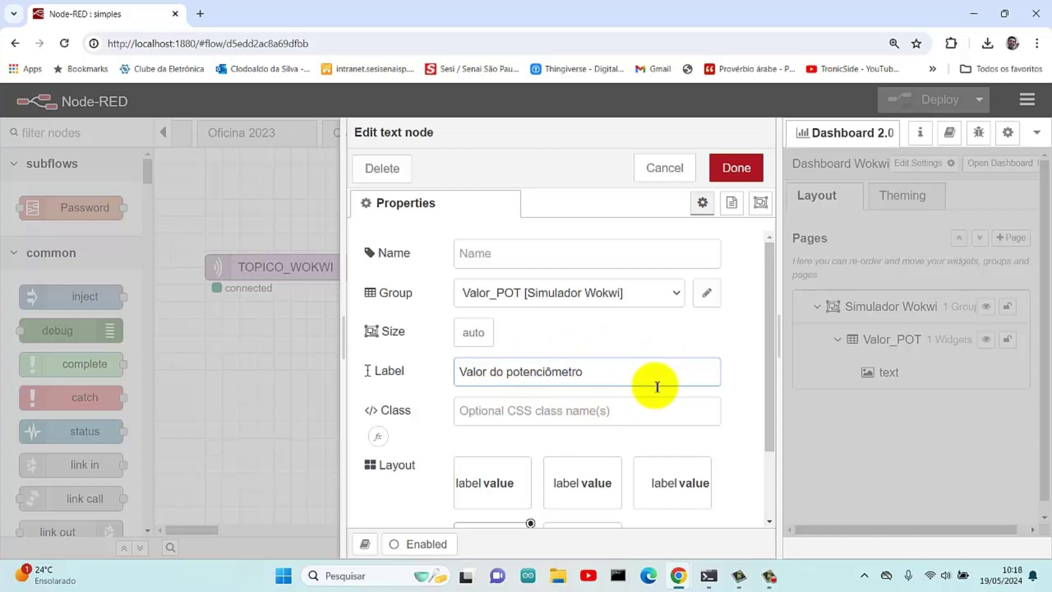
pyautogui.click(737, 169)
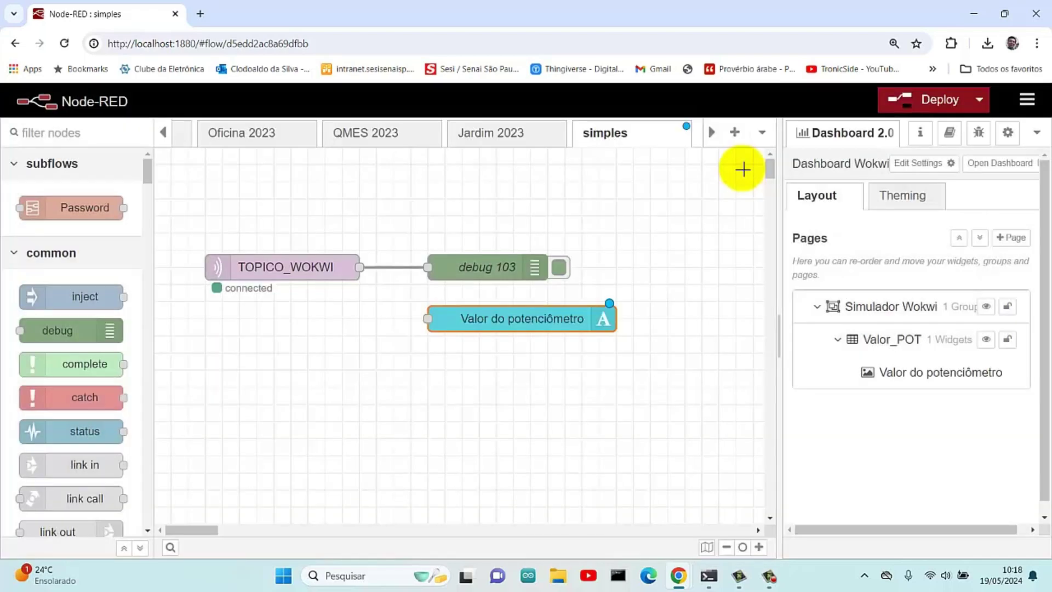
# Retype the end of the text node's label as "Valor do potenciômetro", save the node and deploy the flow.
pyautogui.doubleClick(563, 318)
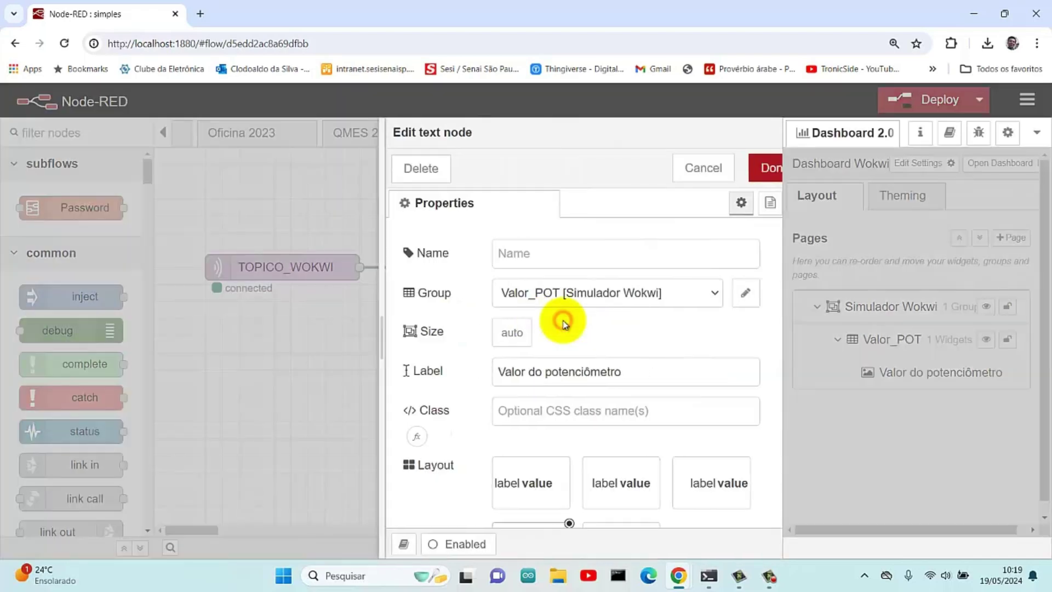
pyautogui.click(572, 372)
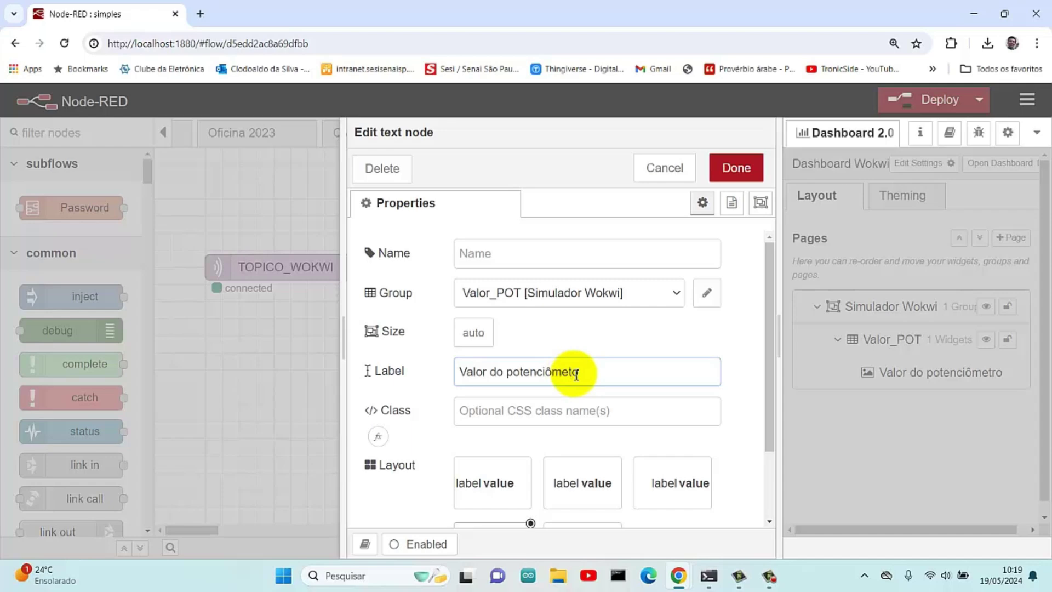
pyautogui.click(740, 165)
pyautogui.click(925, 99)
pyautogui.click(678, 306)
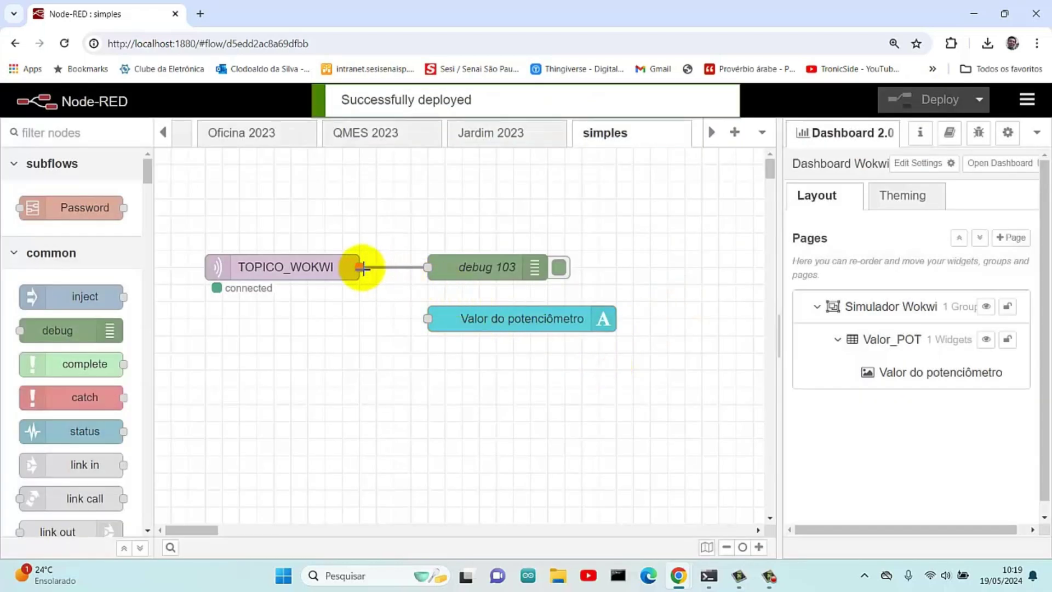
# Wire the TOPICO_WOKWI node to the "Valor do potenciômetro" text node and deploy the flow despite the improperly configured nodes.
pyautogui.moveTo(371, 268); pyautogui.dragTo(428, 318)
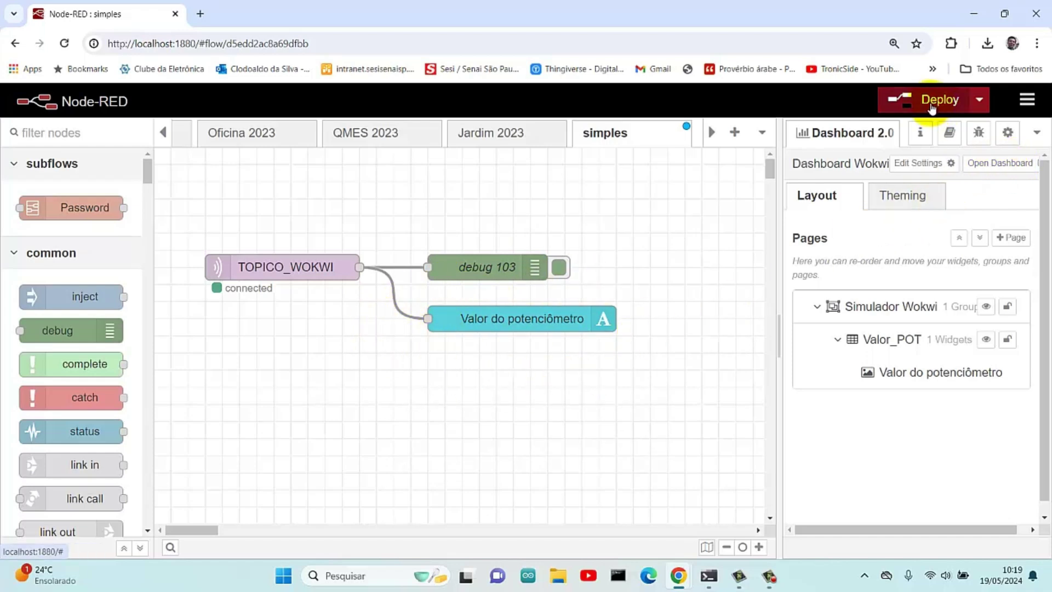
pyautogui.click(926, 99)
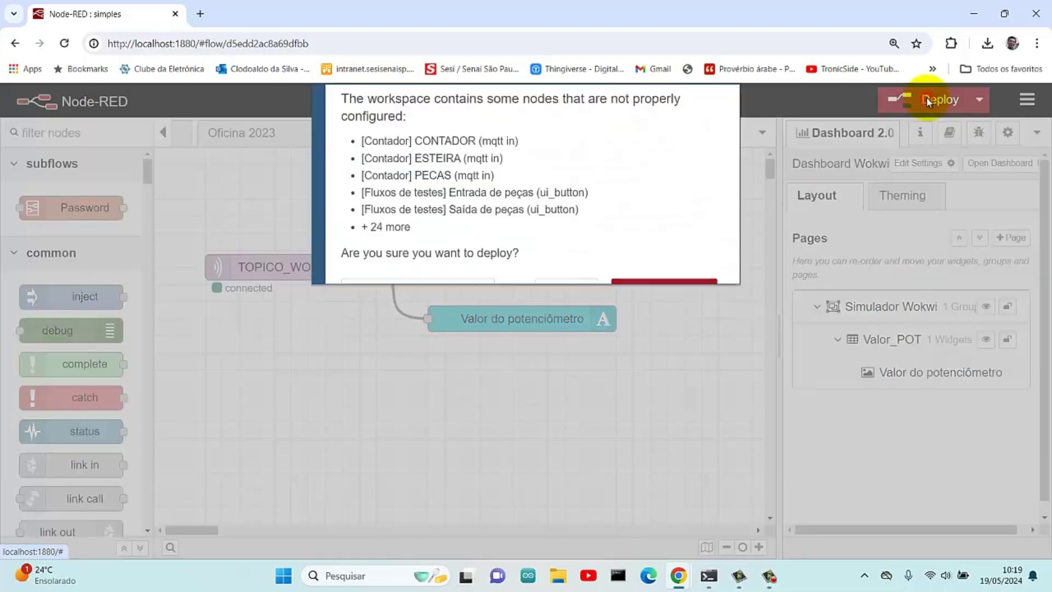
pyautogui.click(670, 292)
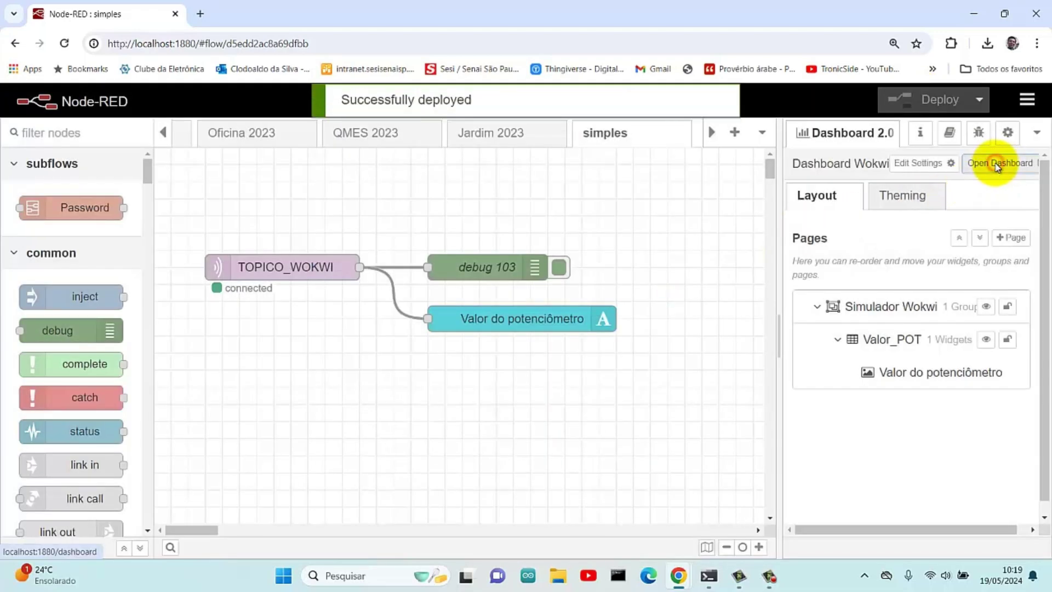
# Open the dashboard and turn the potentiometer in the Wokwi simulation to check its value on the Simulador Wokwi page.
pyautogui.click(998, 164)
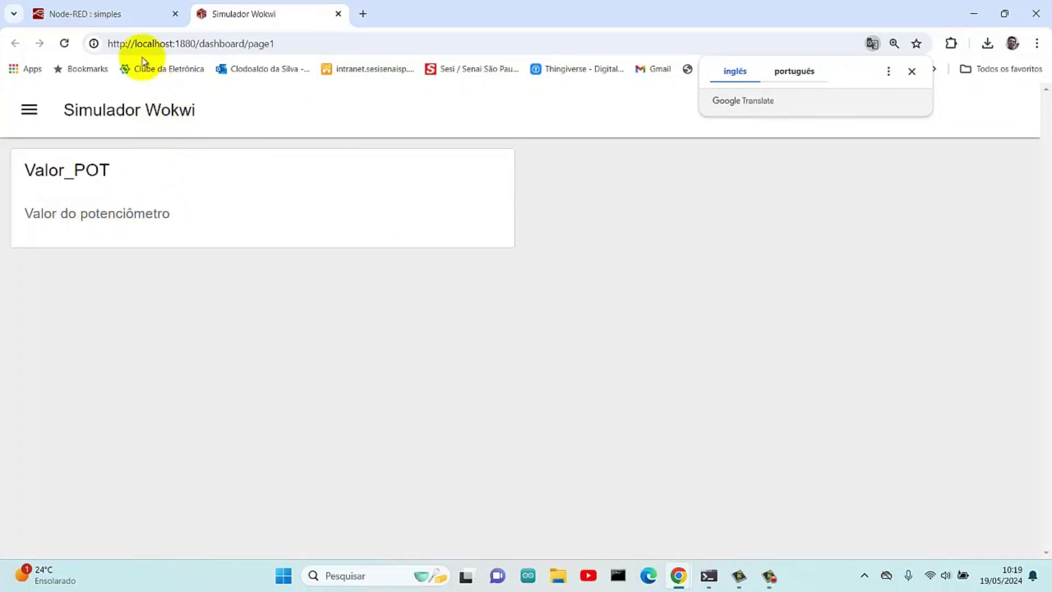
pyautogui.click(129, 17)
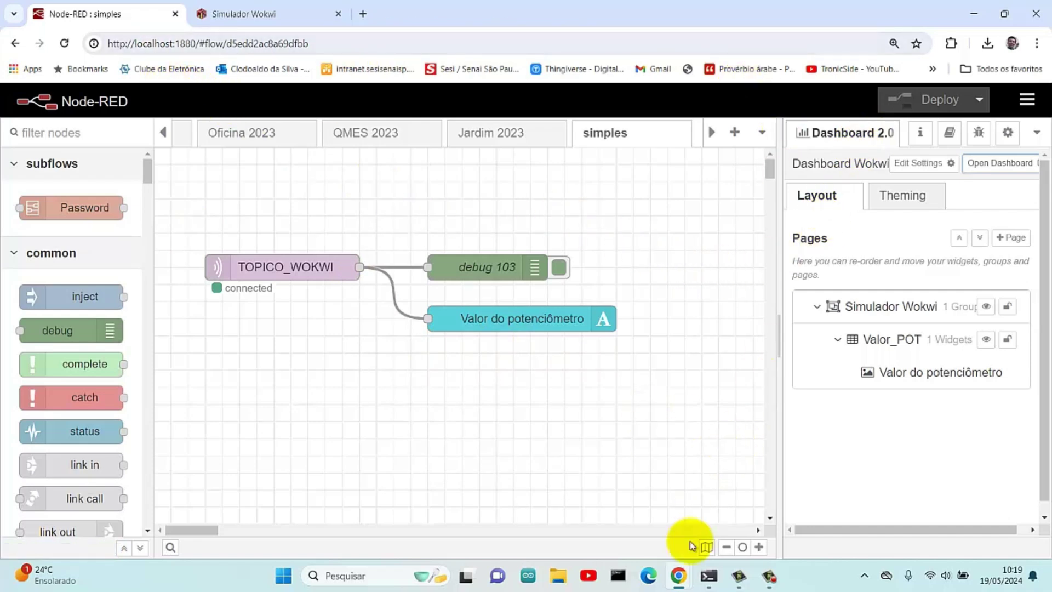
pyautogui.click(769, 576)
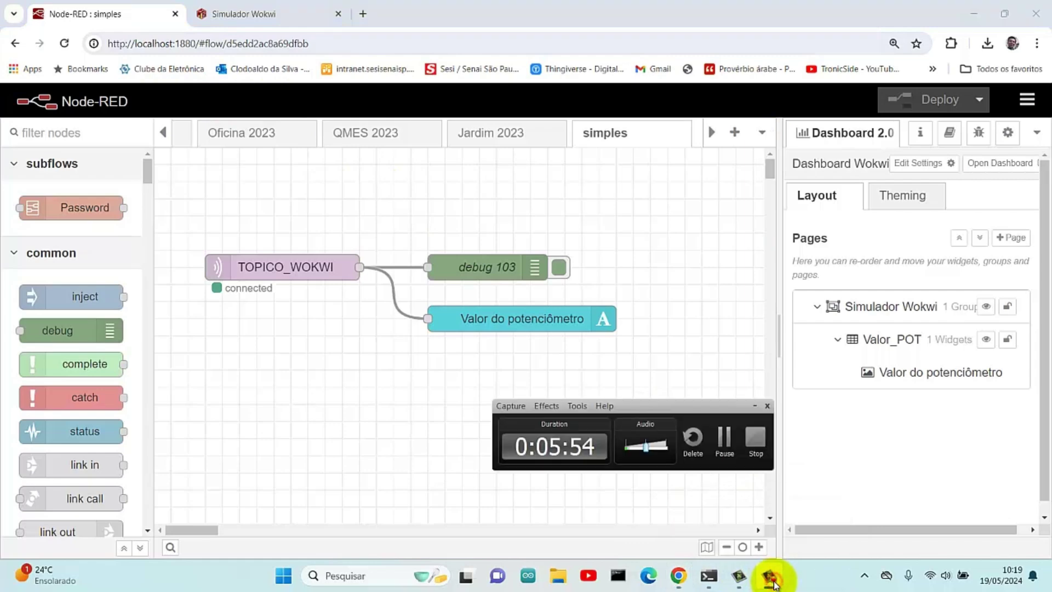
pyautogui.click(725, 438)
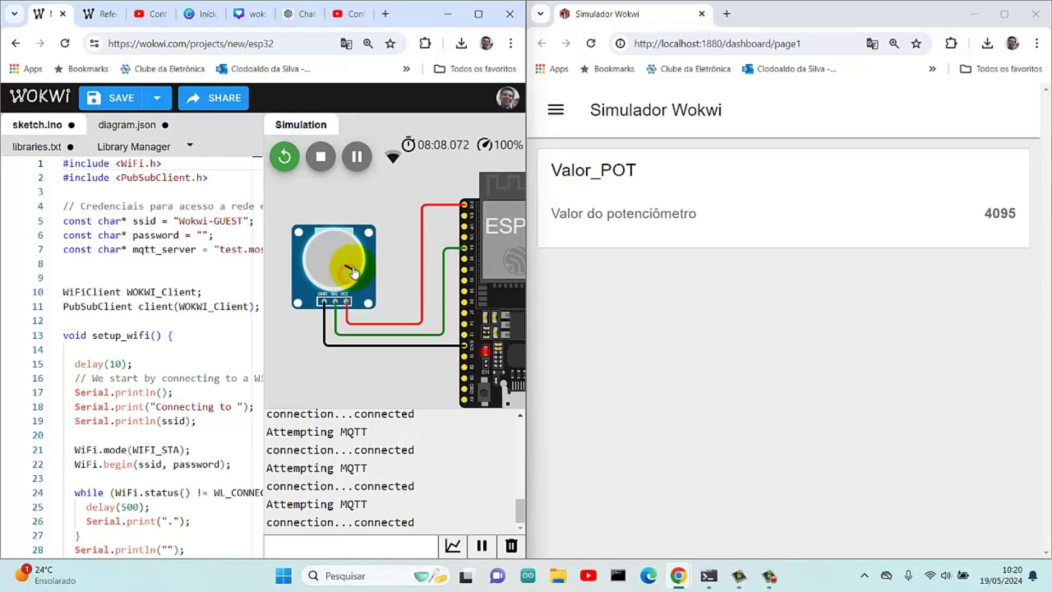
pyautogui.moveTo(343, 247); pyautogui.dragTo(323, 273)
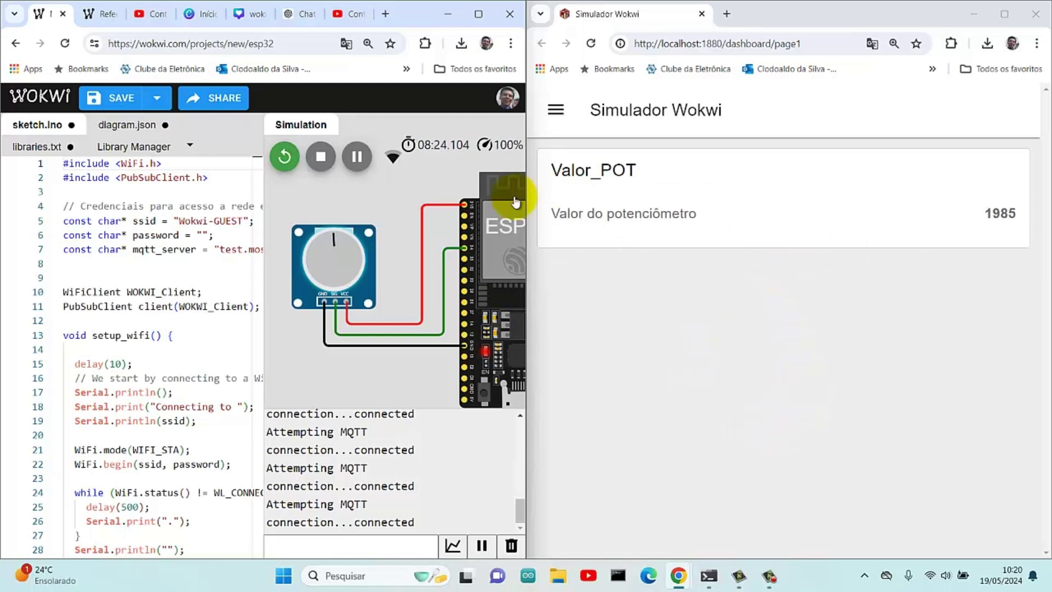
pyautogui.click(770, 575)
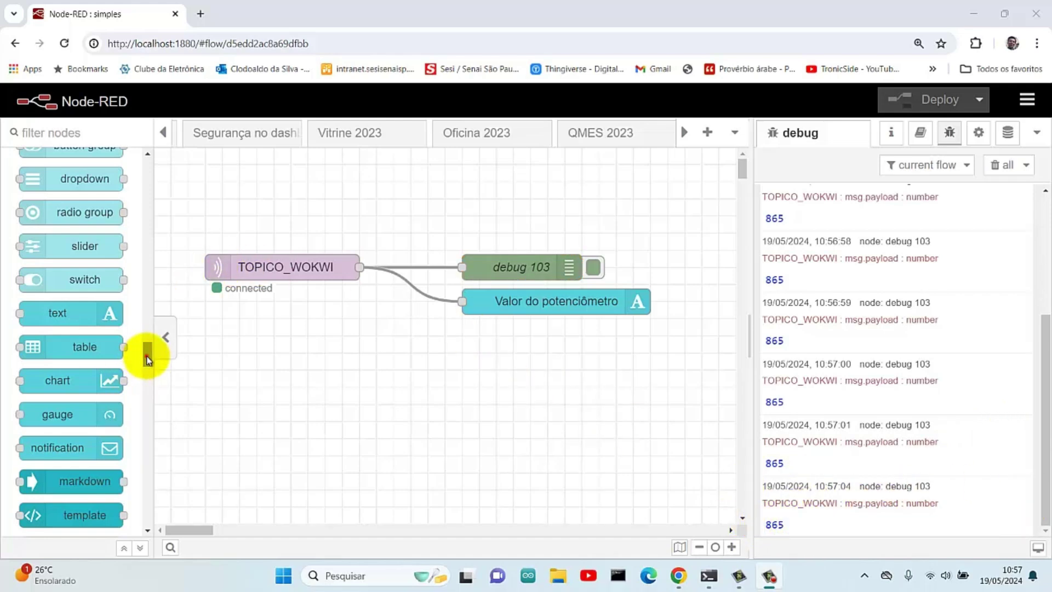
# Add a range node between TOPICO_WOKWI and debug 103, moving the debug and text nodes to make room.
pyautogui.moveTo(147, 359); pyautogui.dragTo(149, 204)
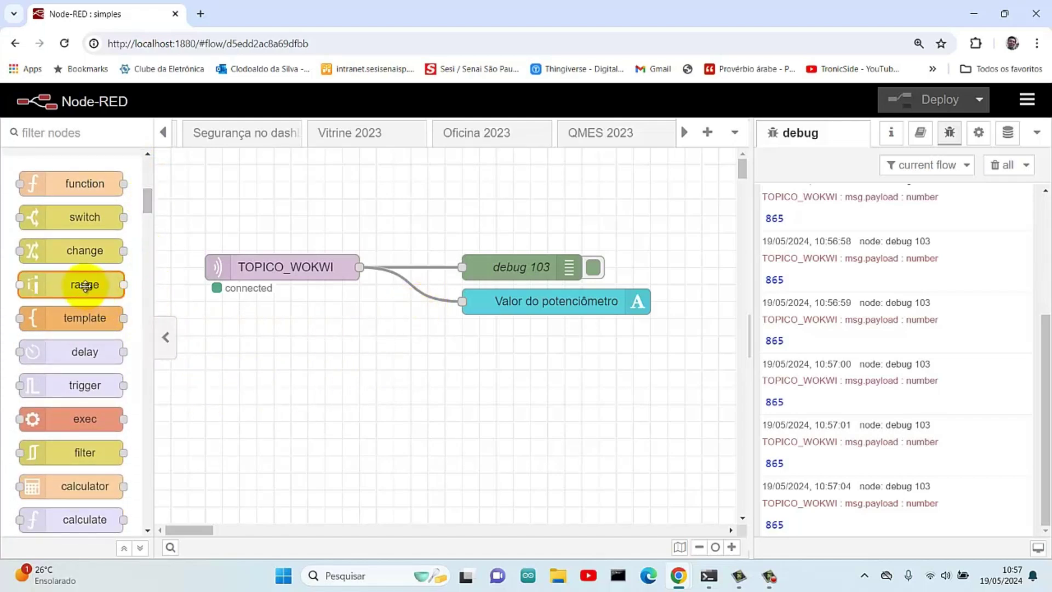
pyautogui.moveTo(81, 284); pyautogui.dragTo(431, 338)
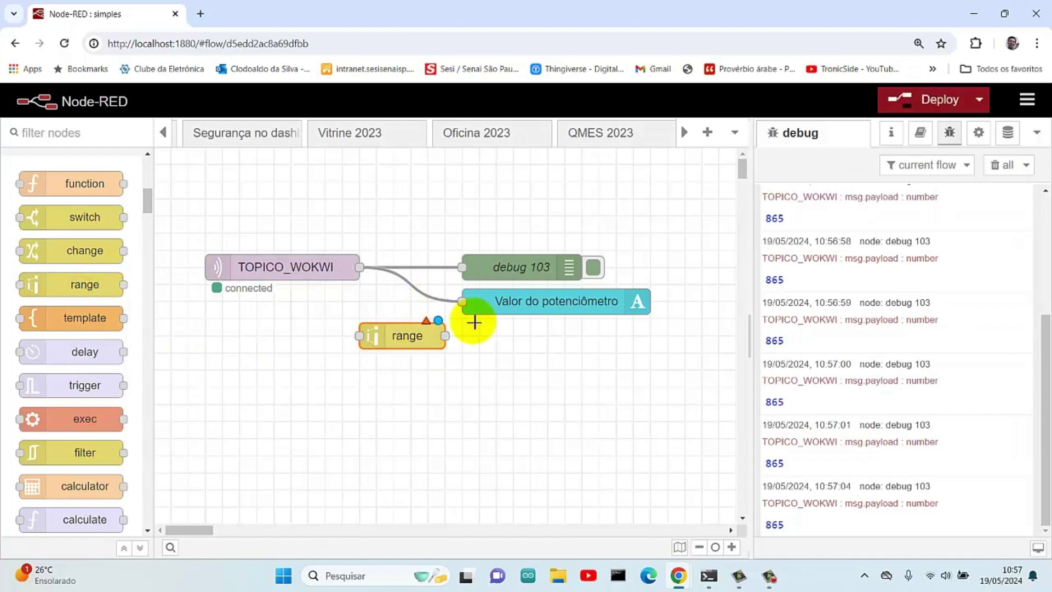
pyautogui.moveTo(526, 312); pyautogui.dragTo(543, 346)
pyautogui.moveTo(529, 268); pyautogui.dragTo(580, 273)
pyautogui.moveTo(406, 332); pyautogui.dragTo(435, 263)
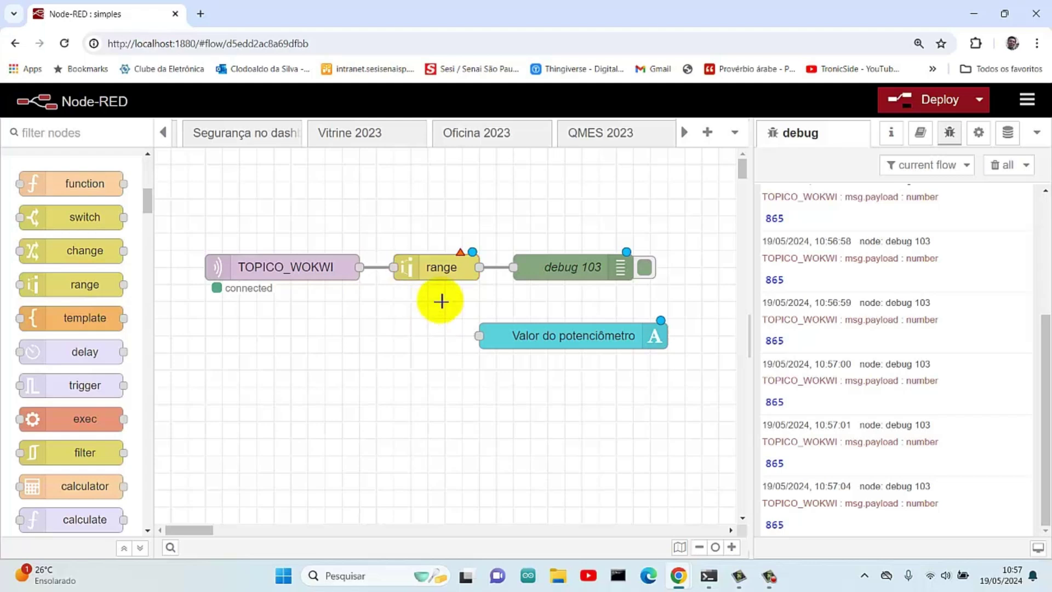
# Wire the range node to the text node, place it below TOPICO_WOKWI and bring the debug and text nodes closer.
pyautogui.moveTo(481, 267); pyautogui.dragTo(480, 336)
pyautogui.moveTo(448, 273); pyautogui.dragTo(312, 341)
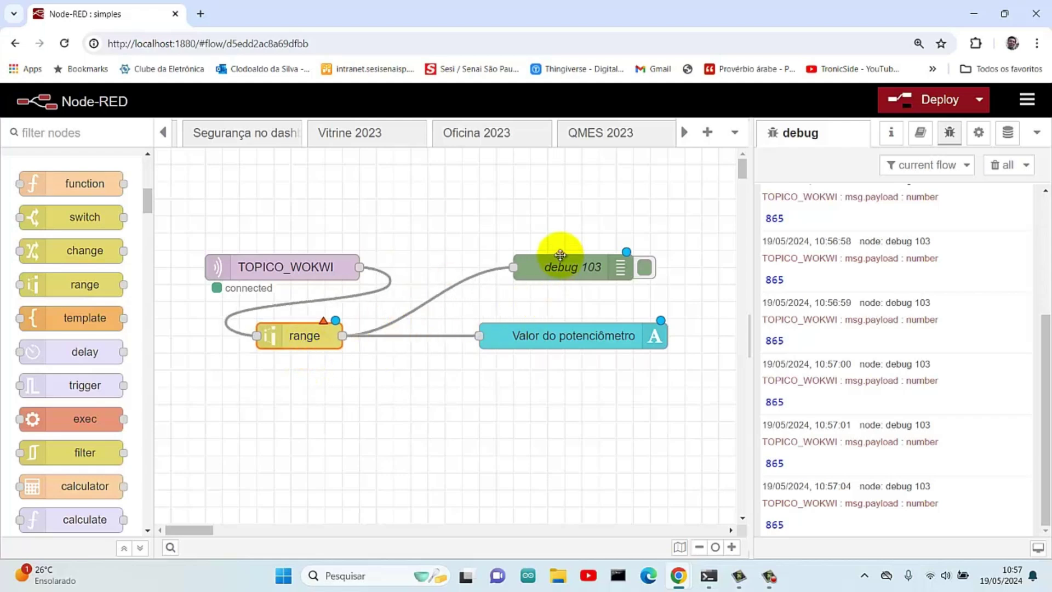
pyautogui.moveTo(559, 259); pyautogui.dragTo(478, 301)
pyautogui.moveTo(497, 335); pyautogui.dragTo(446, 334)
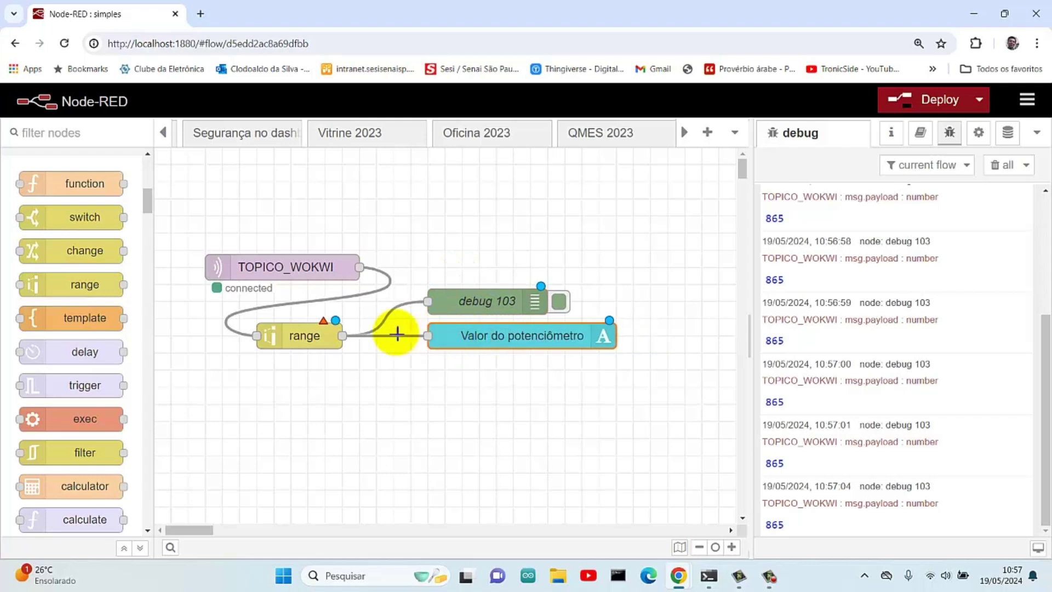
# Configure the range node to map 0–4095 to 0–100, rounded to the nearest integer, and save it.
pyautogui.doubleClick(293, 335)
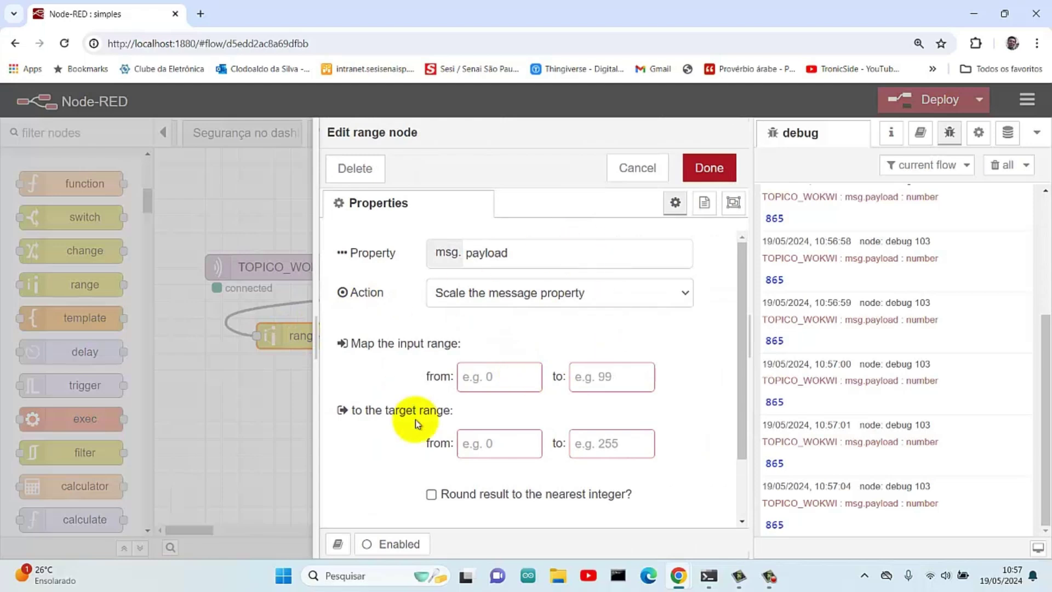
pyautogui.click(504, 383)
pyautogui.click(505, 383)
pyautogui.write('0')
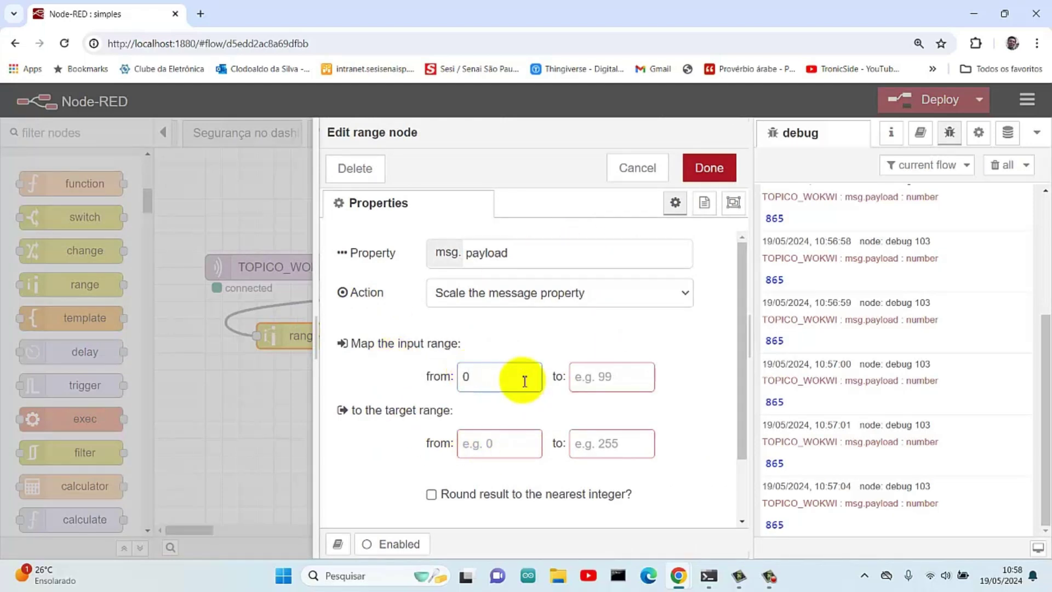
pyautogui.click(617, 378)
pyautogui.write('4095')
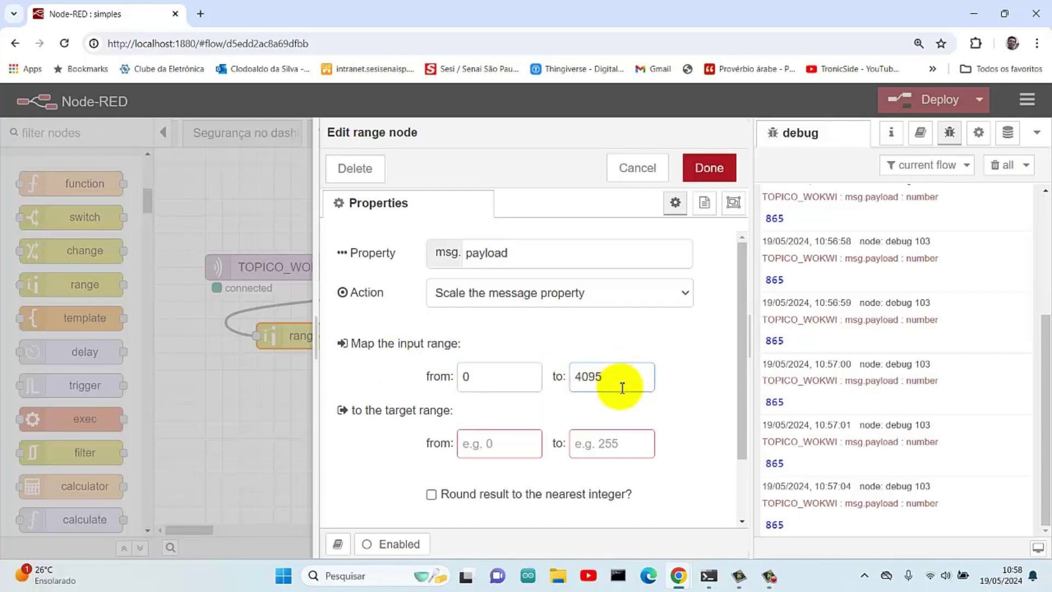
pyautogui.write('0')
pyautogui.write('1')
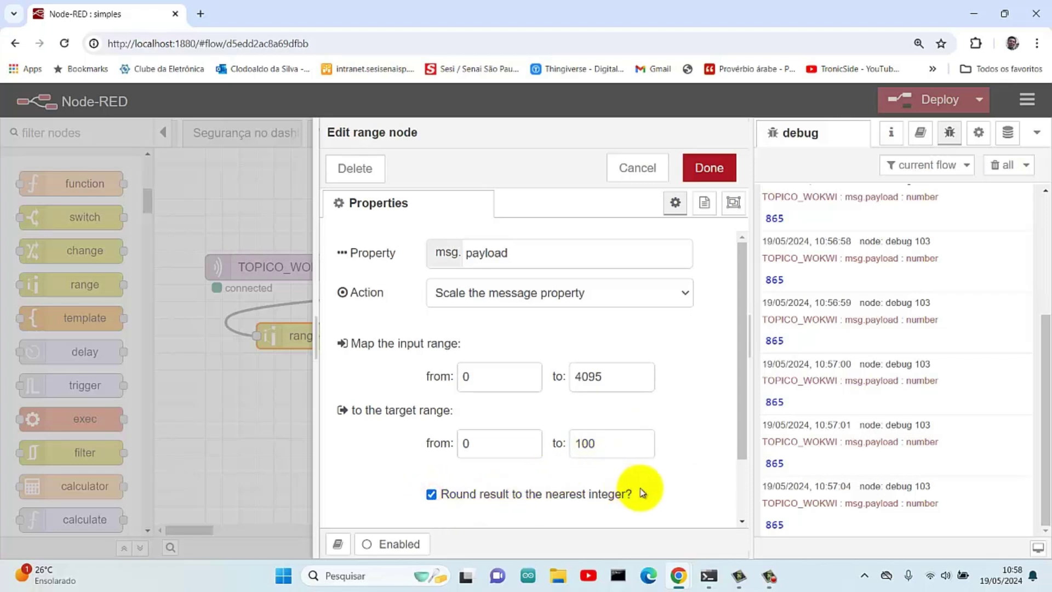
pyautogui.moveTo(742, 433); pyautogui.dragTo(742, 482)
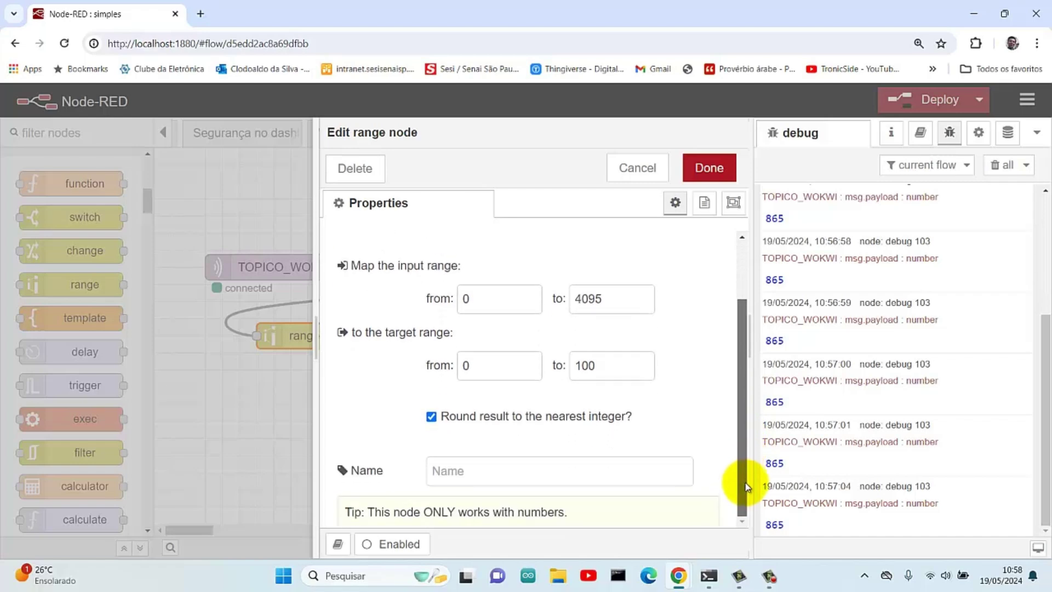
pyautogui.click(709, 168)
# Deploy the flow and check the scaled potentiometer values in the debug messages while the Wokwi simulation runs.
pyautogui.click(932, 100)
pyautogui.click(676, 296)
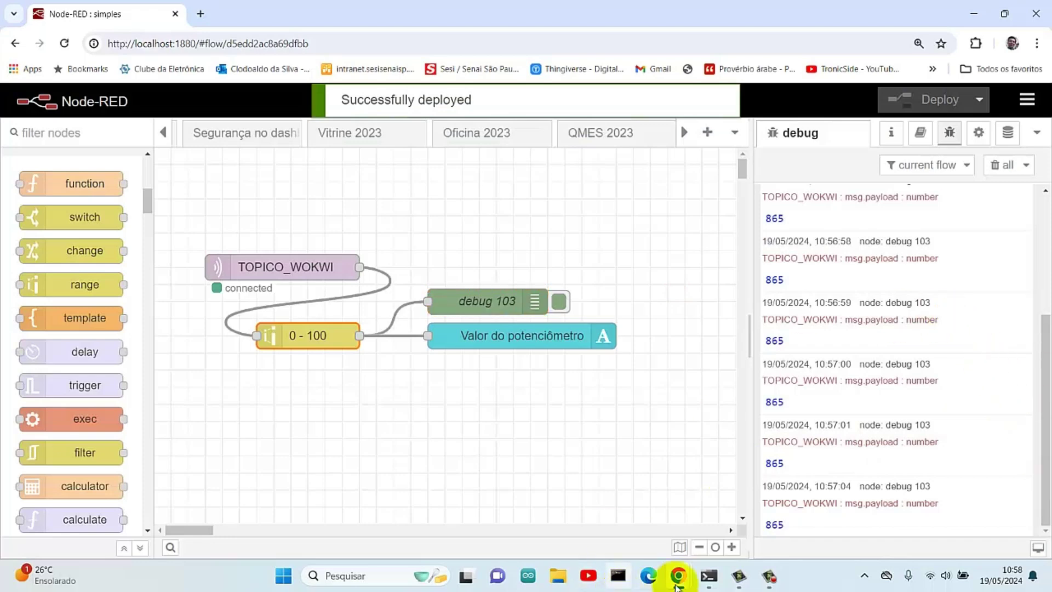
pyautogui.moveTo(678, 575)
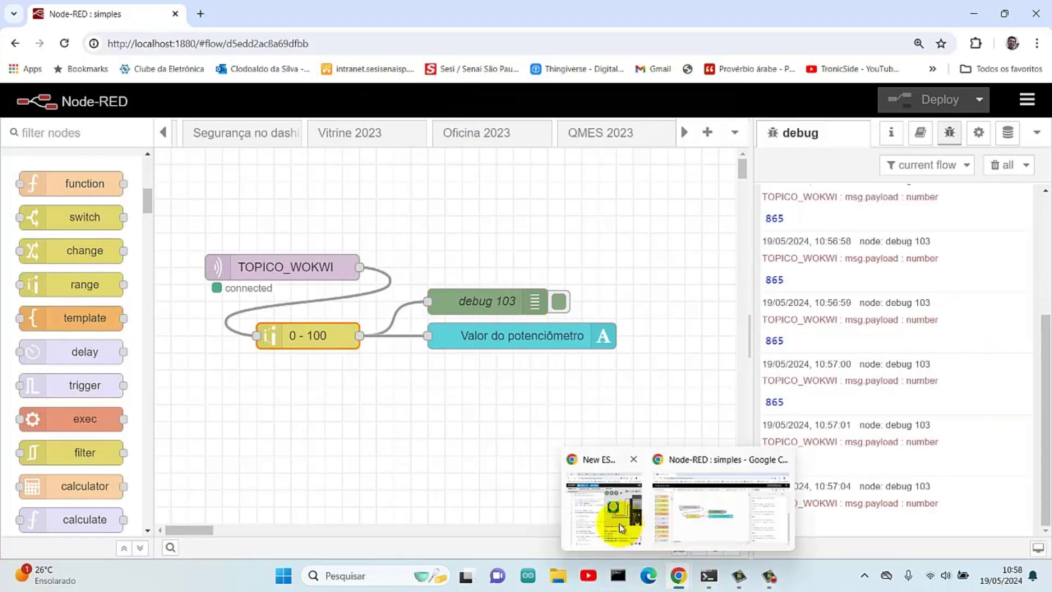
pyautogui.click(621, 528)
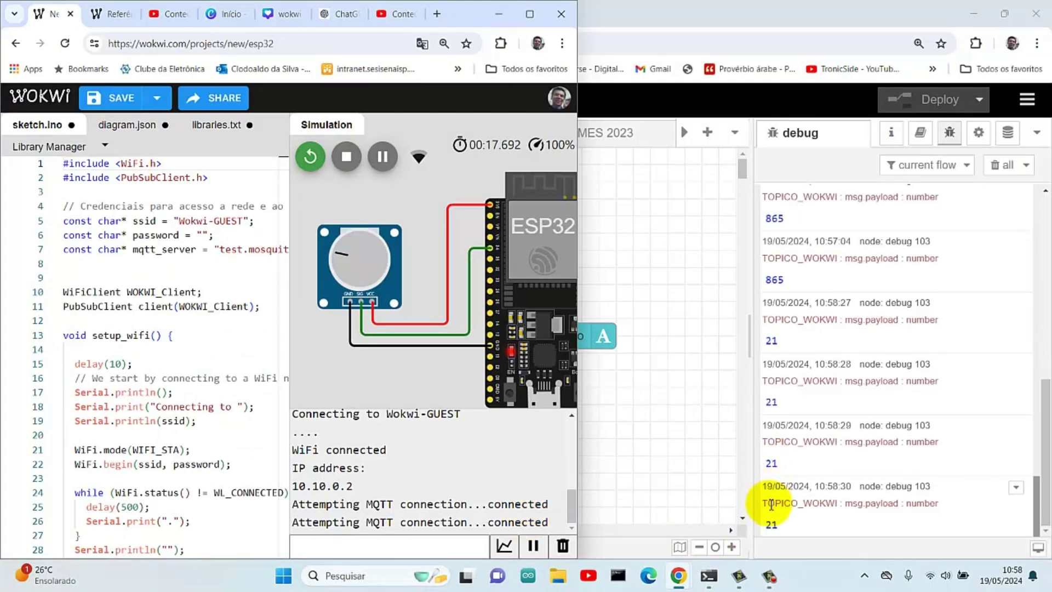
pyautogui.click(677, 300)
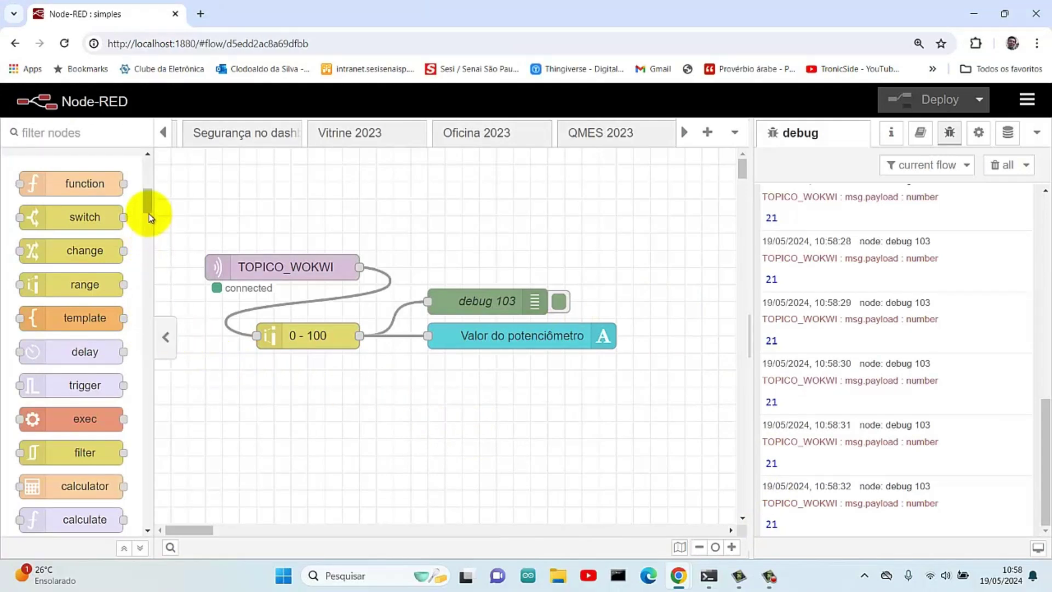
# Add a Dashboard 2.0 gauge node below the text node and wire it to the range node's output.
pyautogui.moveTo(148, 208); pyautogui.dragTo(148, 355)
pyautogui.moveTo(62, 417)
pyautogui.mouseDown()
pyautogui.moveTo(193, 394)
pyautogui.moveTo(446, 404)
pyautogui.moveTo(465, 383)
pyautogui.moveTo(489, 387)
pyautogui.moveTo(359, 335)
pyautogui.mouseUp()
pyautogui.moveTo(480, 396); pyautogui.dragTo(463, 397)
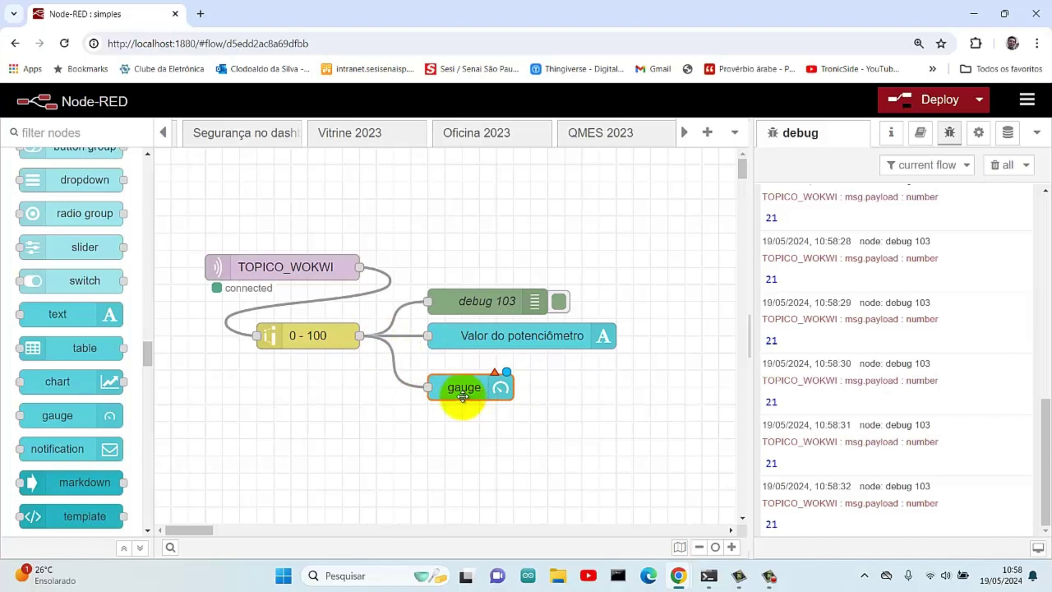
# Configure the gauge node in group Valor_POT with type 3/4 Gauge, style Rounded and a maximum limit of 100.
pyautogui.doubleClick(466, 389)
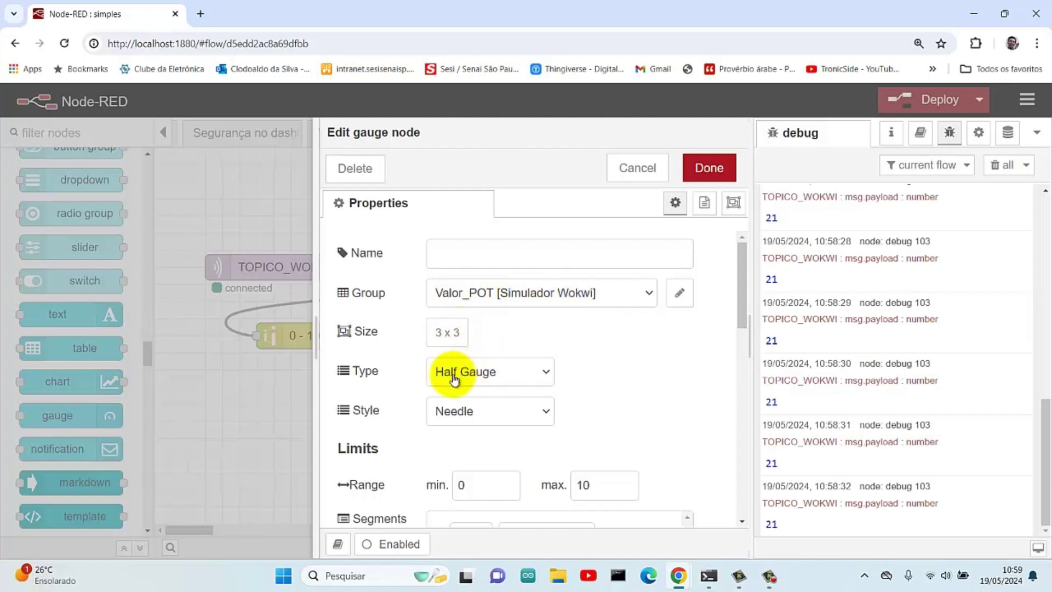
pyautogui.click(478, 379)
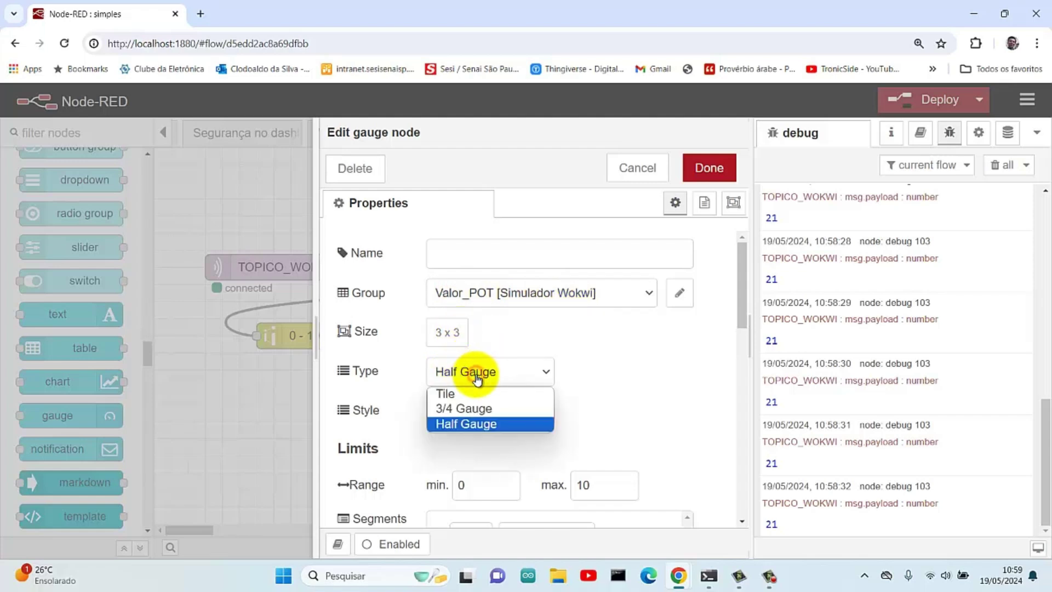
pyautogui.click(461, 409)
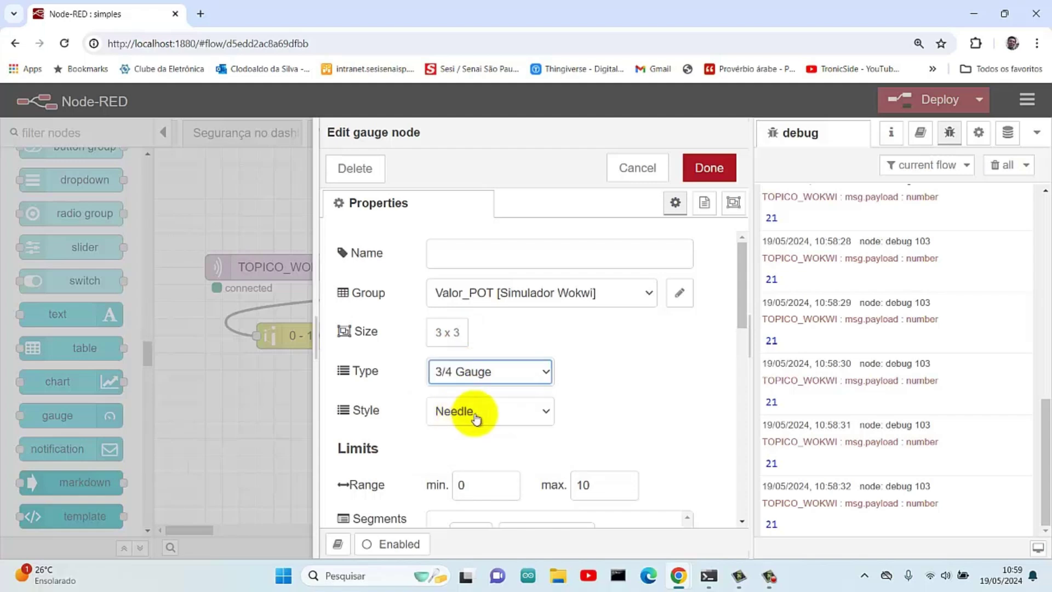
pyautogui.click(553, 422)
pyautogui.click(482, 449)
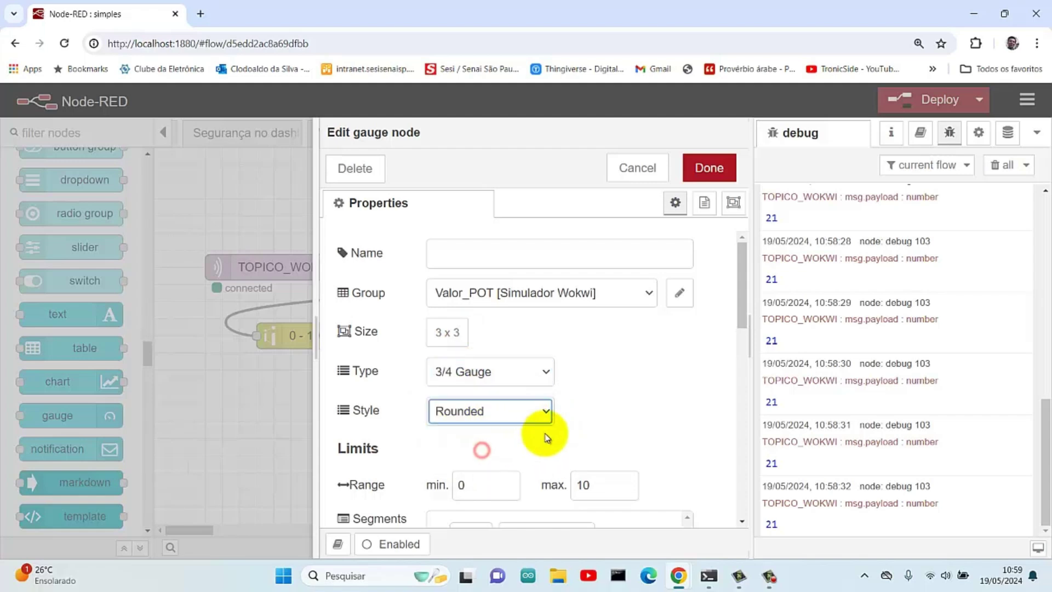
pyautogui.click(539, 411)
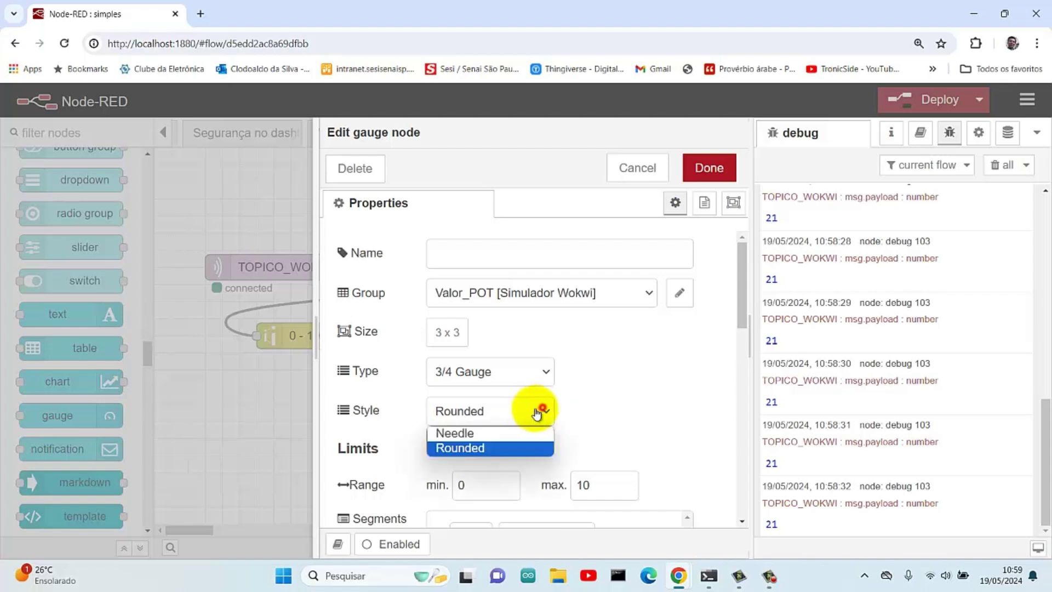
pyautogui.click(474, 449)
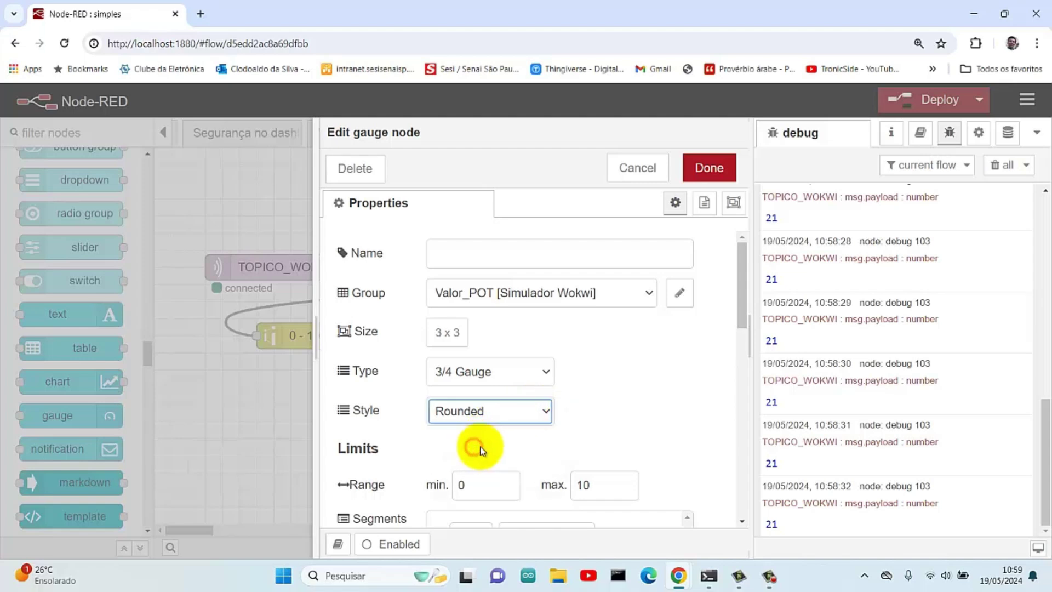
pyautogui.click(597, 481)
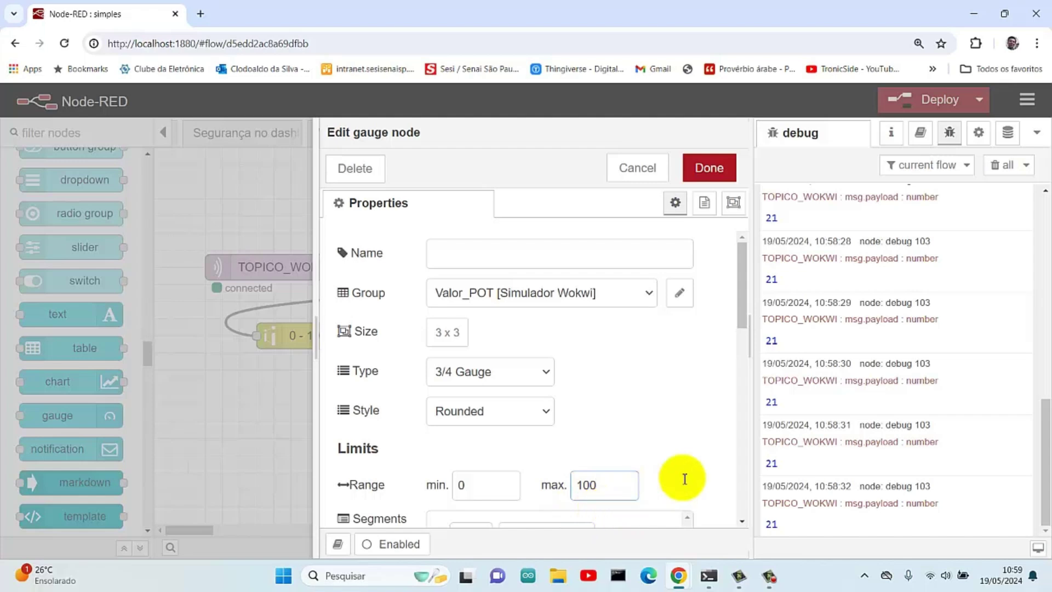
# Set the gauge's label to Medidor and its units to %, and save the node.
pyautogui.moveTo(743, 291); pyautogui.dragTo(751, 414)
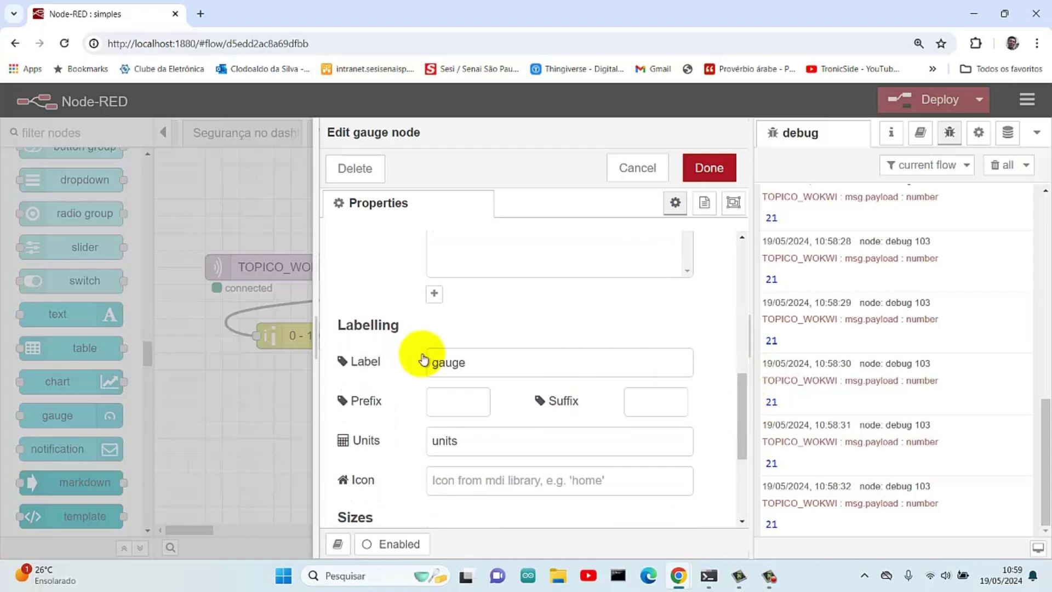
pyautogui.moveTo(491, 367); pyautogui.dragTo(404, 363)
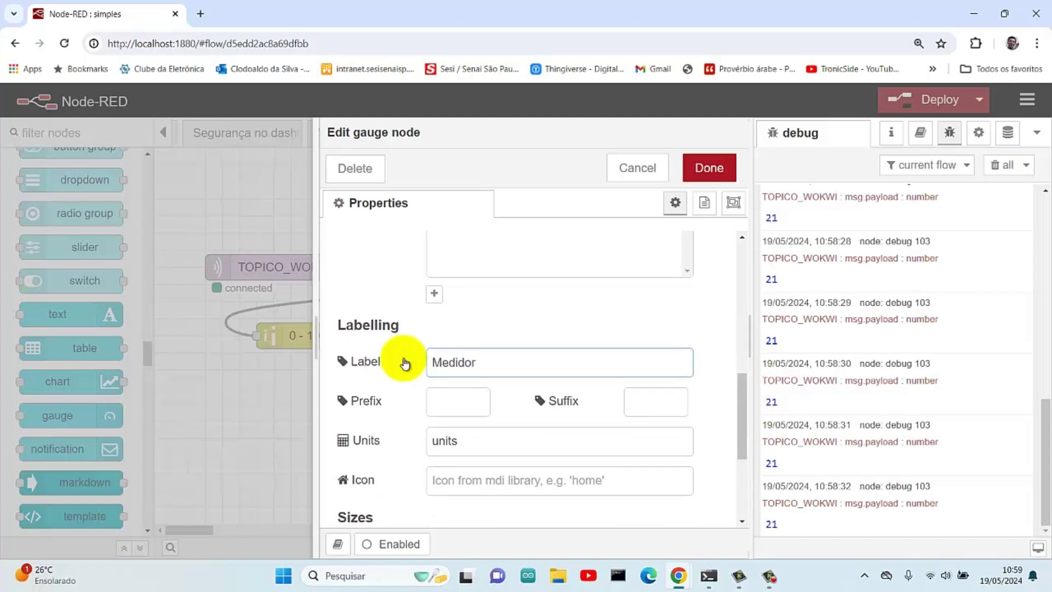
pyautogui.write('Medidor')
pyautogui.moveTo(469, 443); pyautogui.dragTo(401, 449)
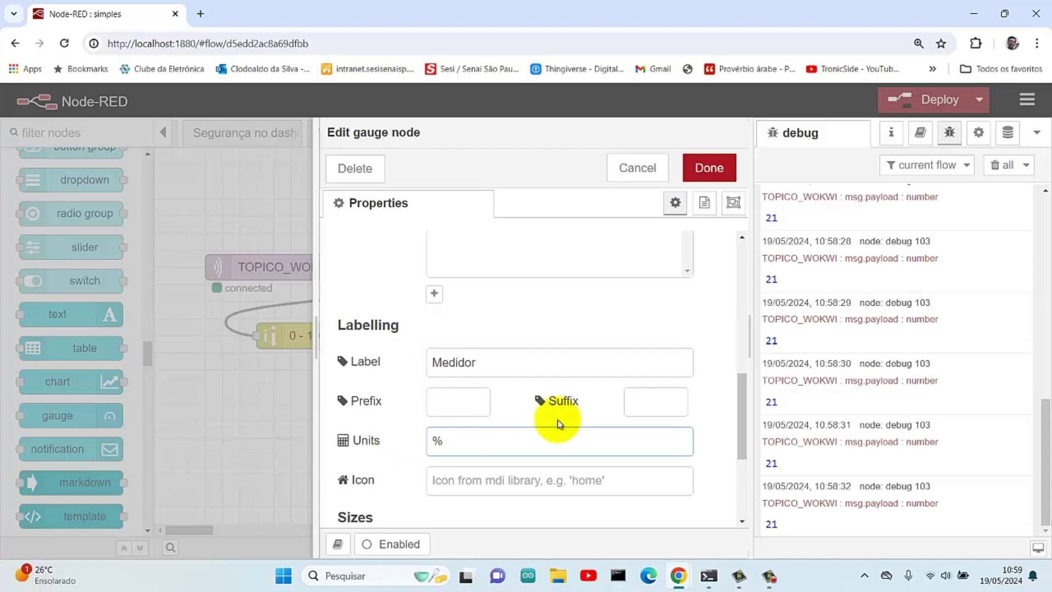
pyautogui.click(740, 406)
pyautogui.moveTo(742, 416); pyautogui.dragTo(756, 484)
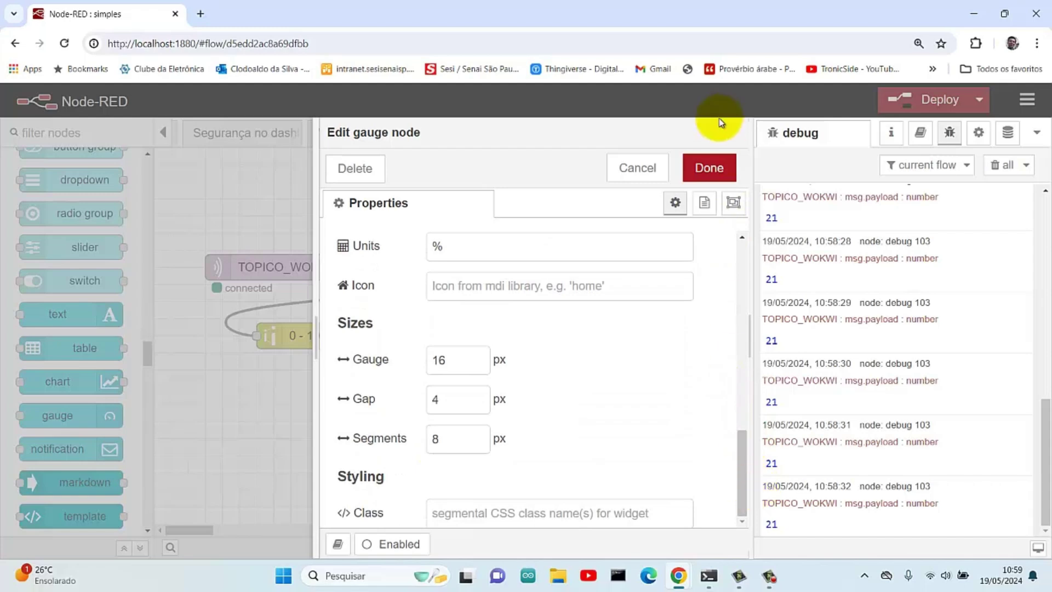
pyautogui.click(710, 168)
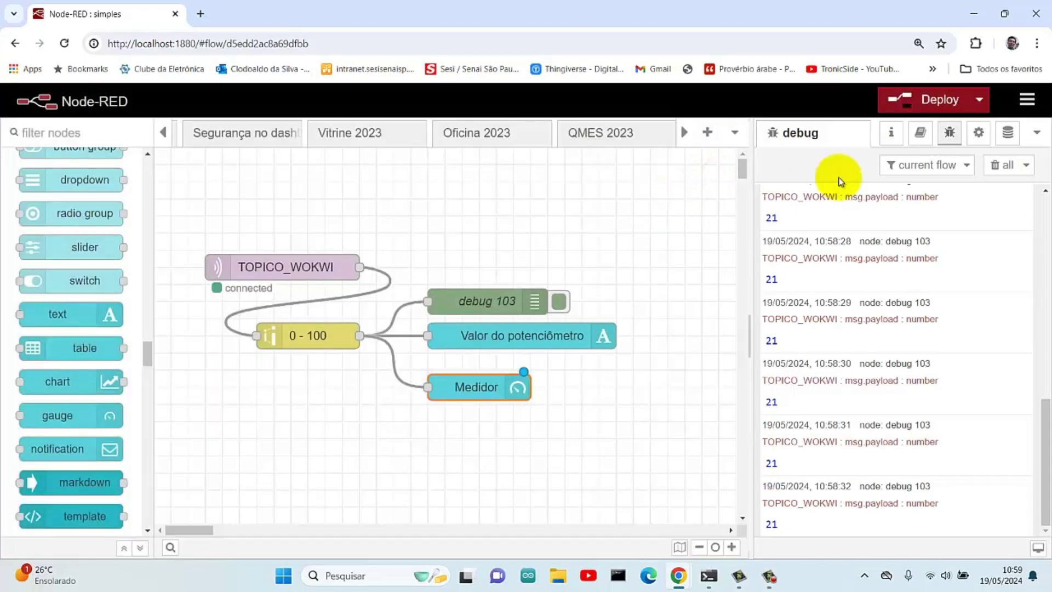
# Deploy the flow and move the Medidor gauge up directly below the text node.
pyautogui.click(928, 102)
pyautogui.click(688, 296)
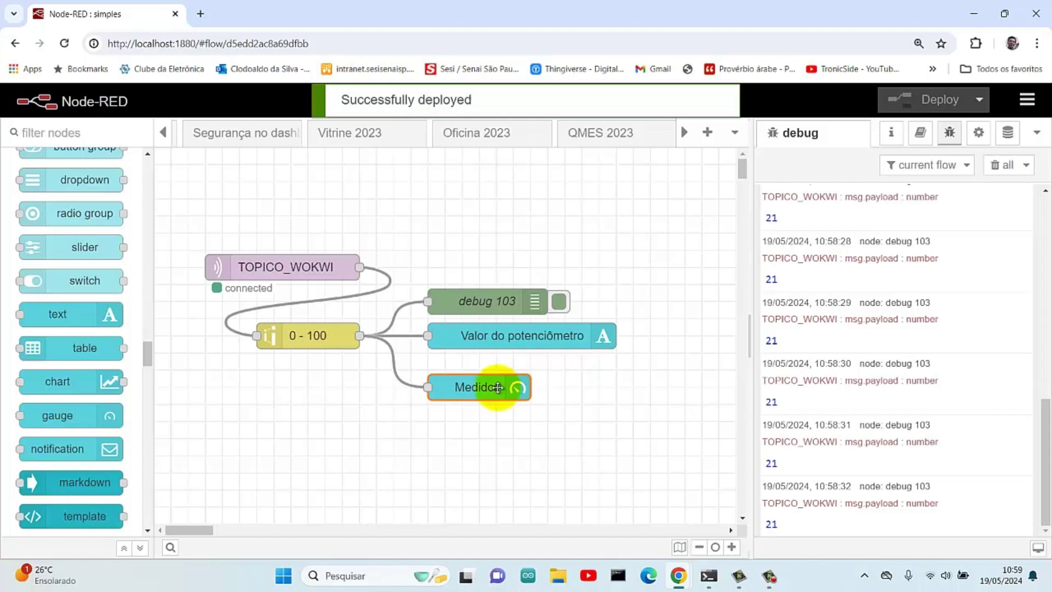
pyautogui.moveTo(497, 388); pyautogui.dragTo(497, 370)
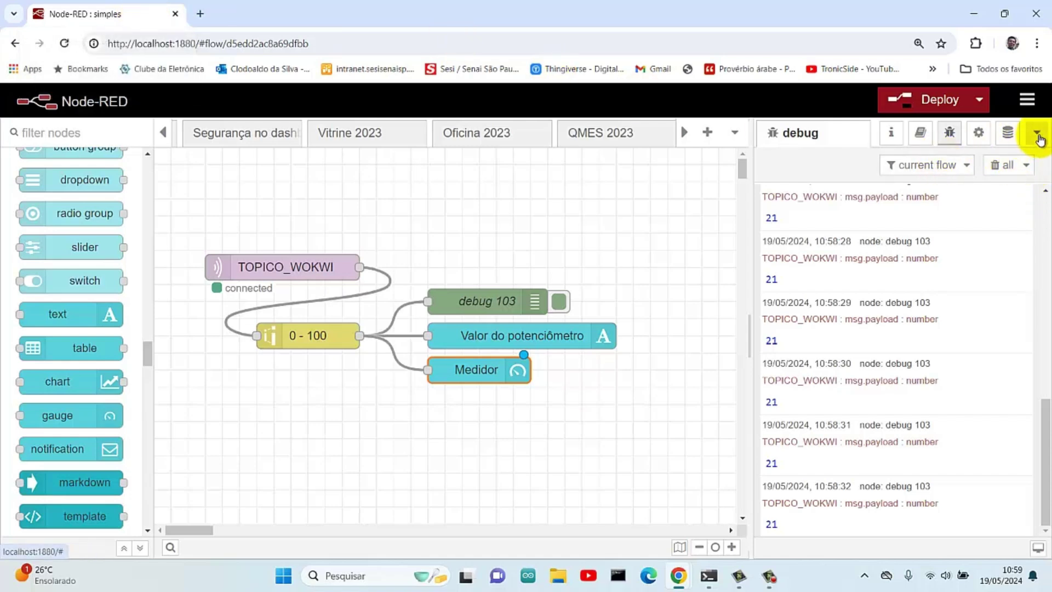
# Show the Dashboard 2.0 layout and open the Wokwi dashboard in the browser.
pyautogui.click(1038, 134)
pyautogui.click(1038, 134)
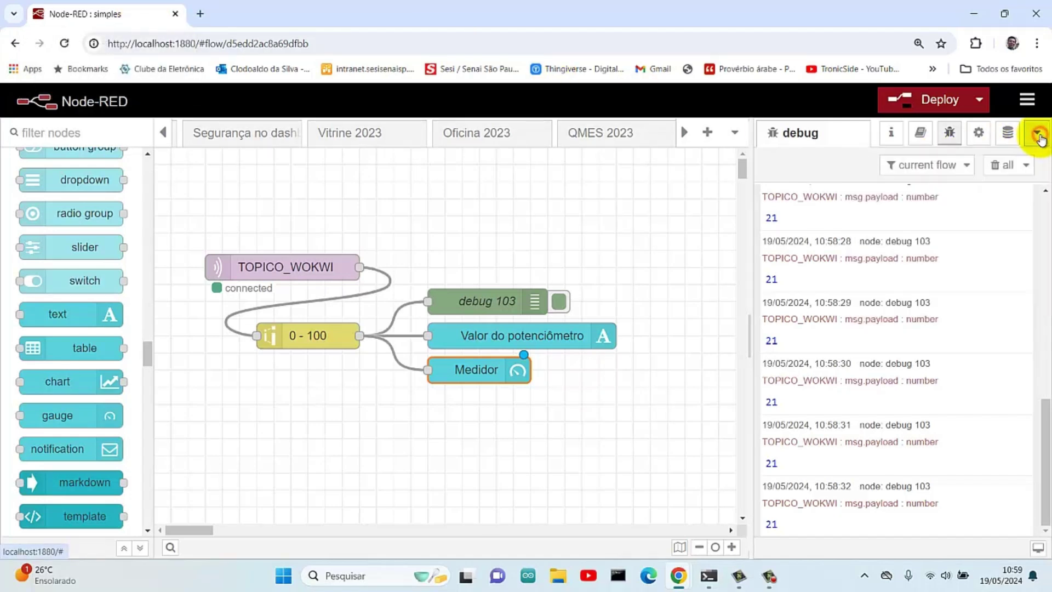
pyautogui.click(1036, 137)
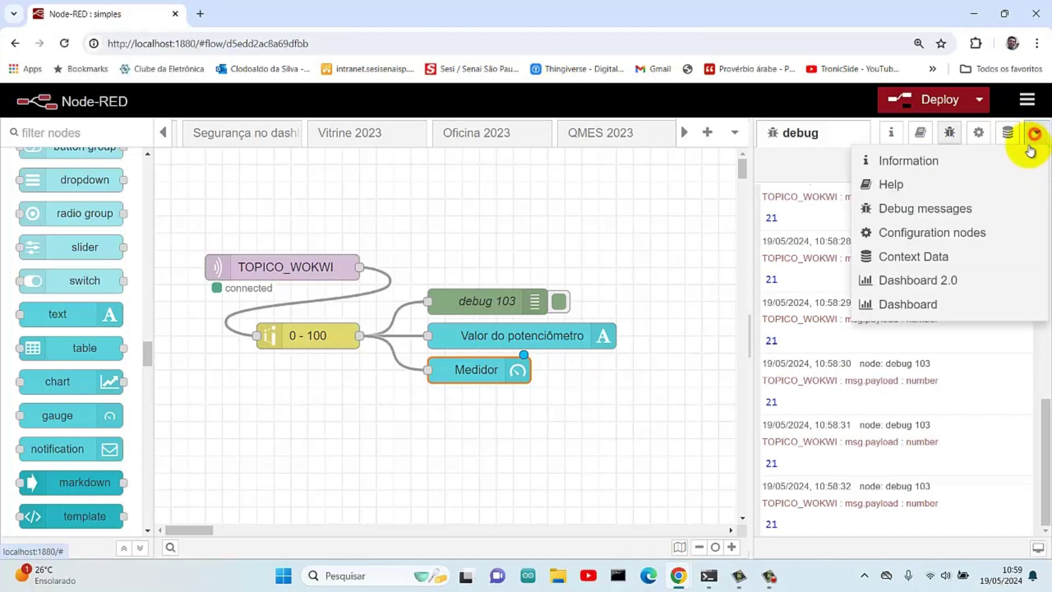
pyautogui.click(939, 282)
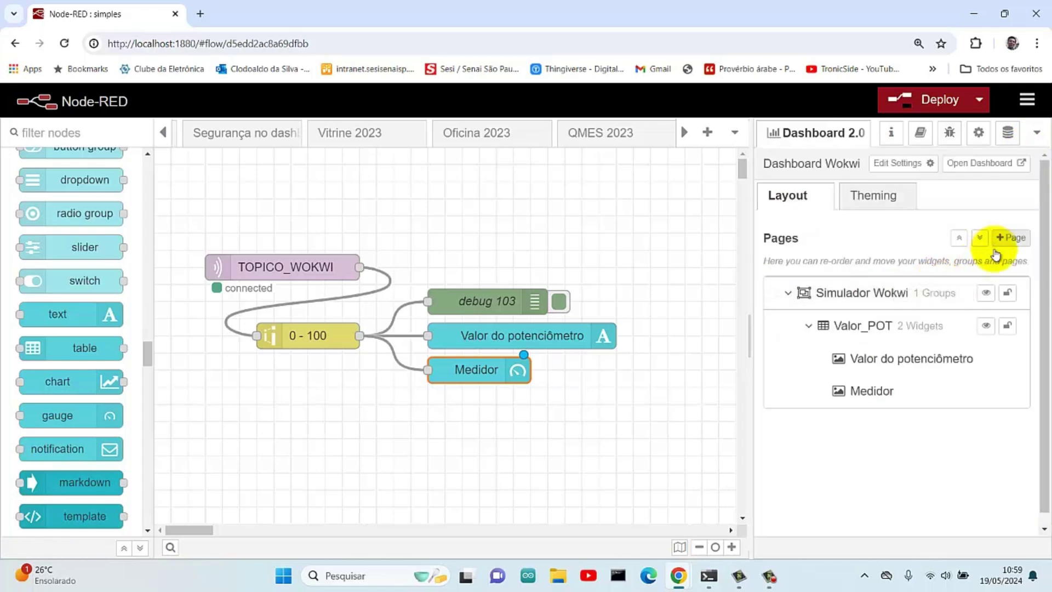
pyautogui.click(969, 164)
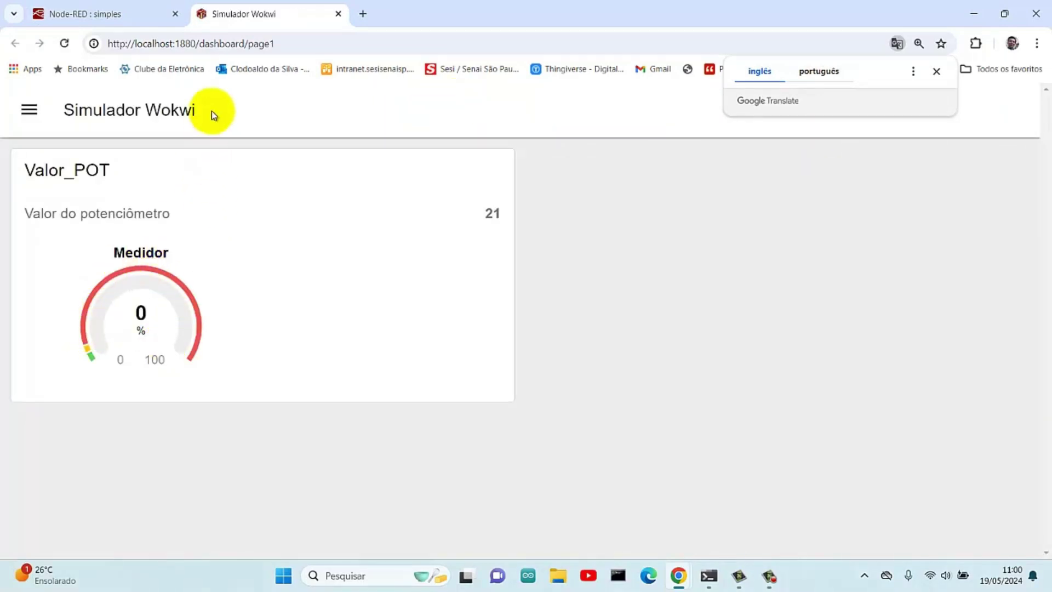
# Arrange the Wokwi simulation and the dashboard side by side, widen the dashboard, and turn the potentiometer to test the text and gauge.
pyautogui.moveTo(237, 21); pyautogui.dragTo(926, 90)
pyautogui.moveTo(1007, 143); pyautogui.dragTo(1040, 183)
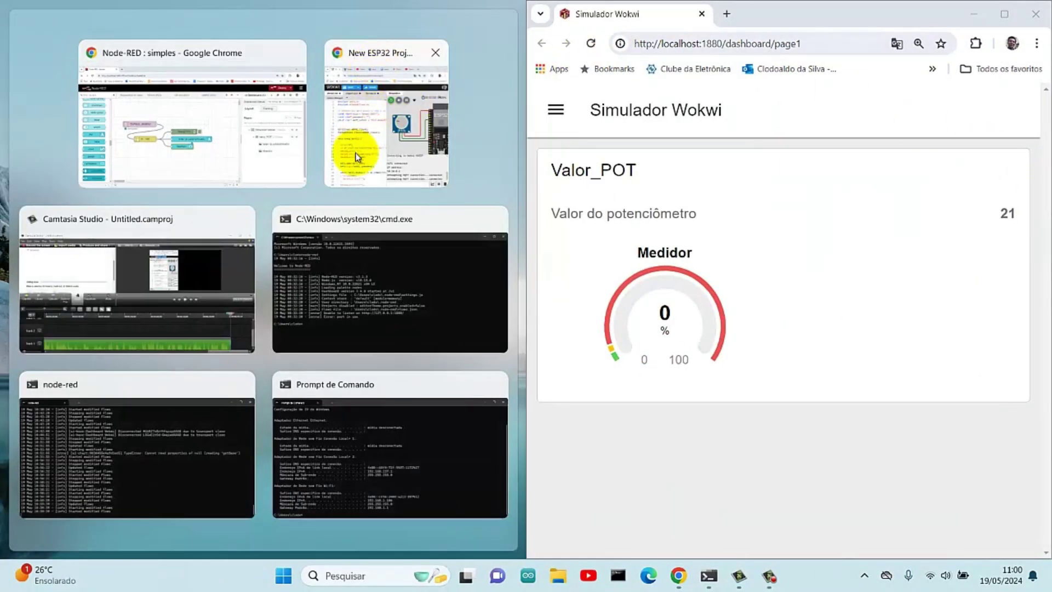
pyautogui.click(354, 154)
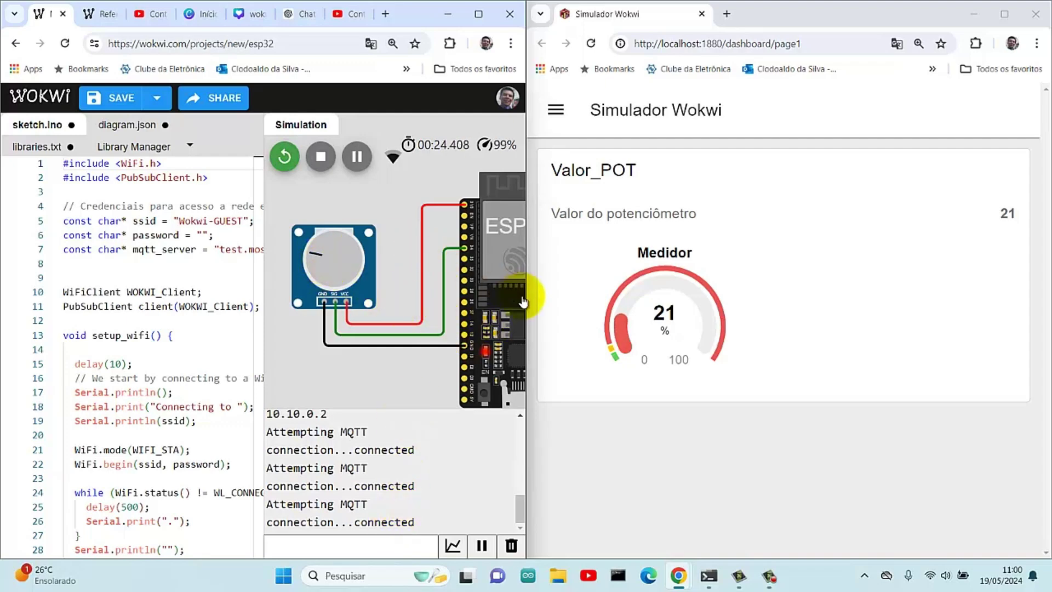
pyautogui.moveTo(524, 300); pyautogui.dragTo(447, 318)
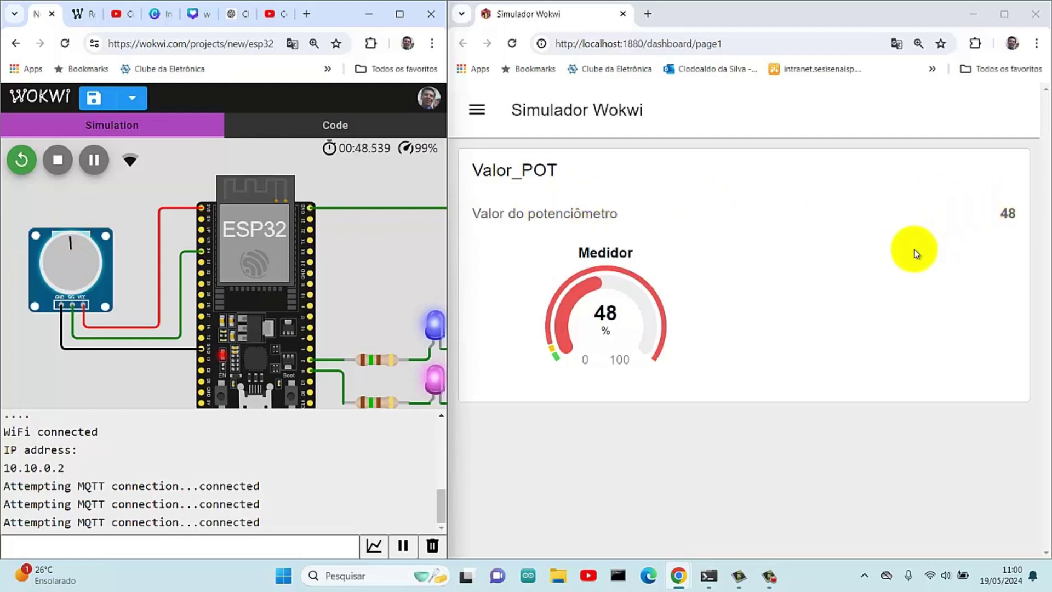
# Return to the Node-RED flow and add a Dashboard 2.0 chart node directly below the Medidor gauge.
pyautogui.moveTo(746, 582)
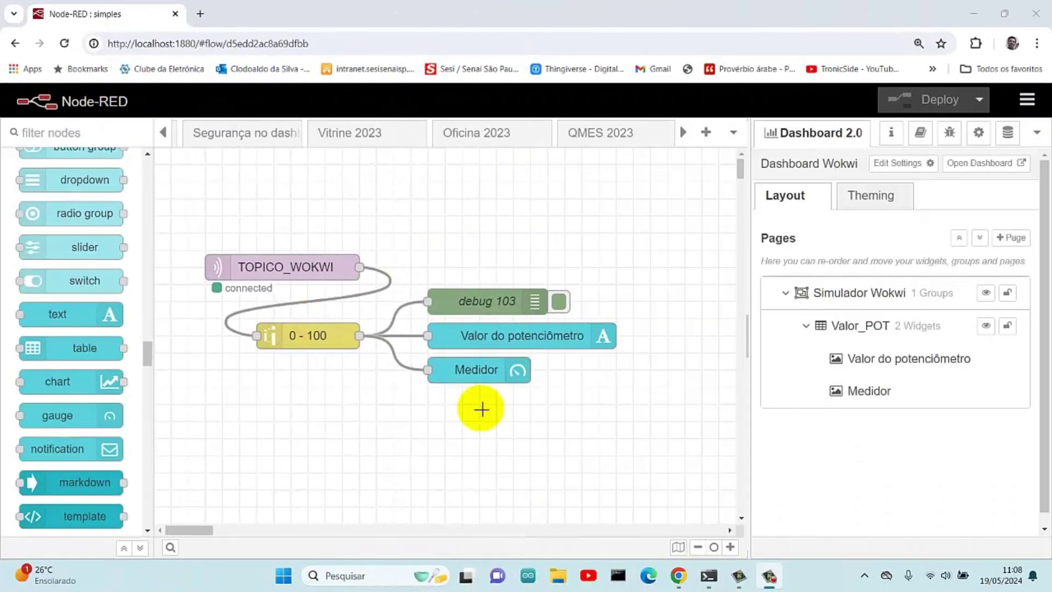
pyautogui.moveTo(57, 382); pyautogui.dragTo(467, 403)
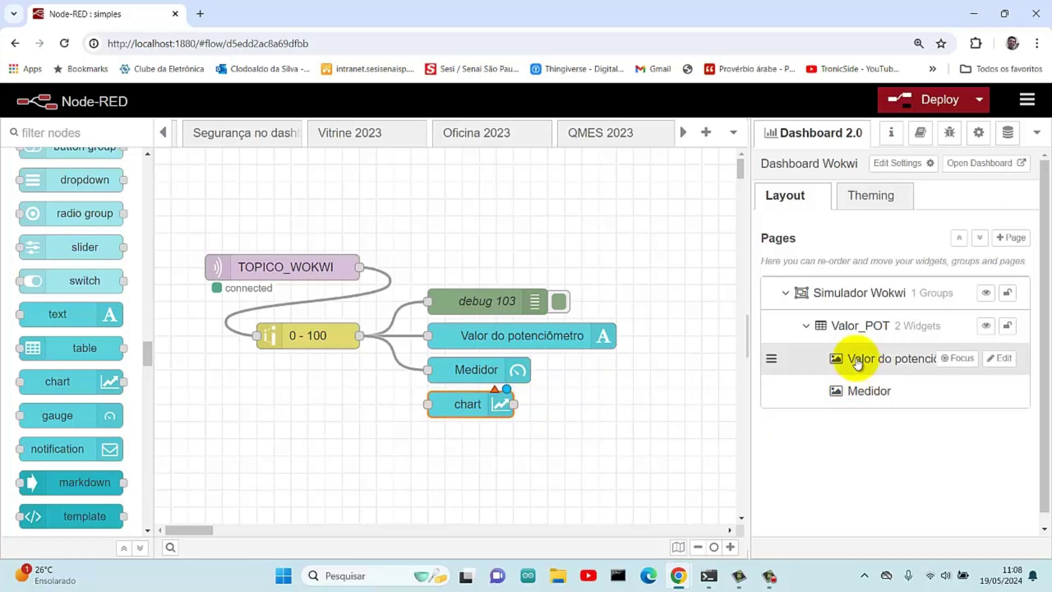
# Change the Valor do potenciômetro text node's layout to left-aligned with the value beside the label, save it and deploy despite the invalid nodes.
pyautogui.doubleClick(569, 343)
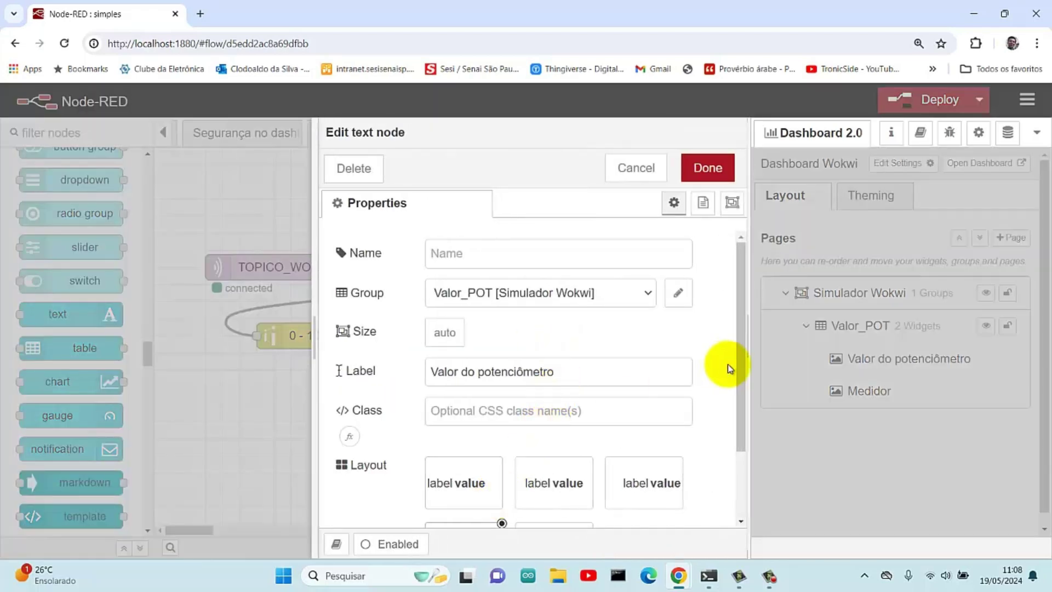
pyautogui.moveTo(738, 367); pyautogui.dragTo(747, 418)
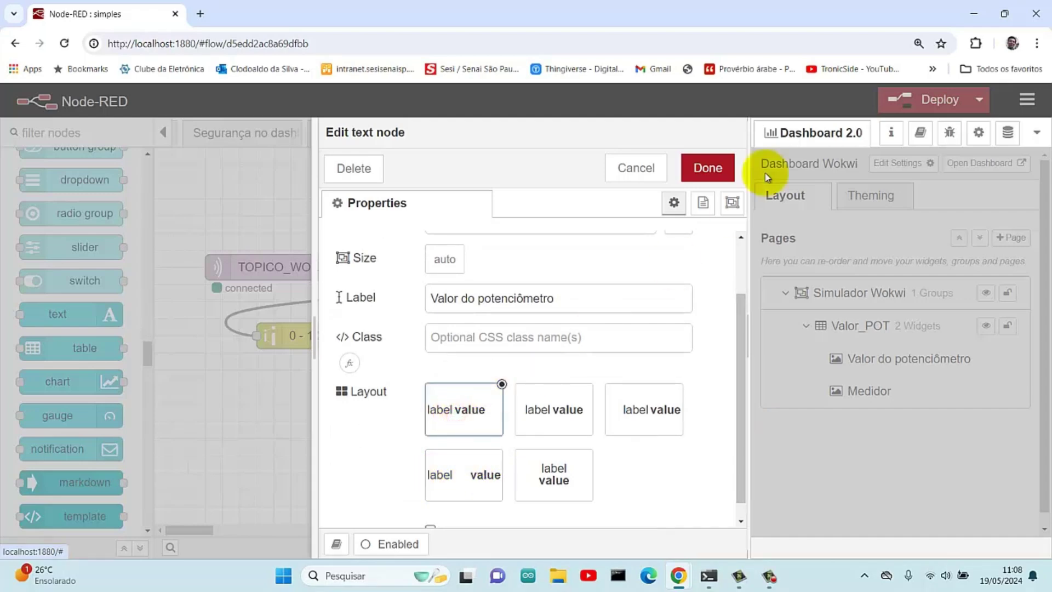
pyautogui.click(718, 166)
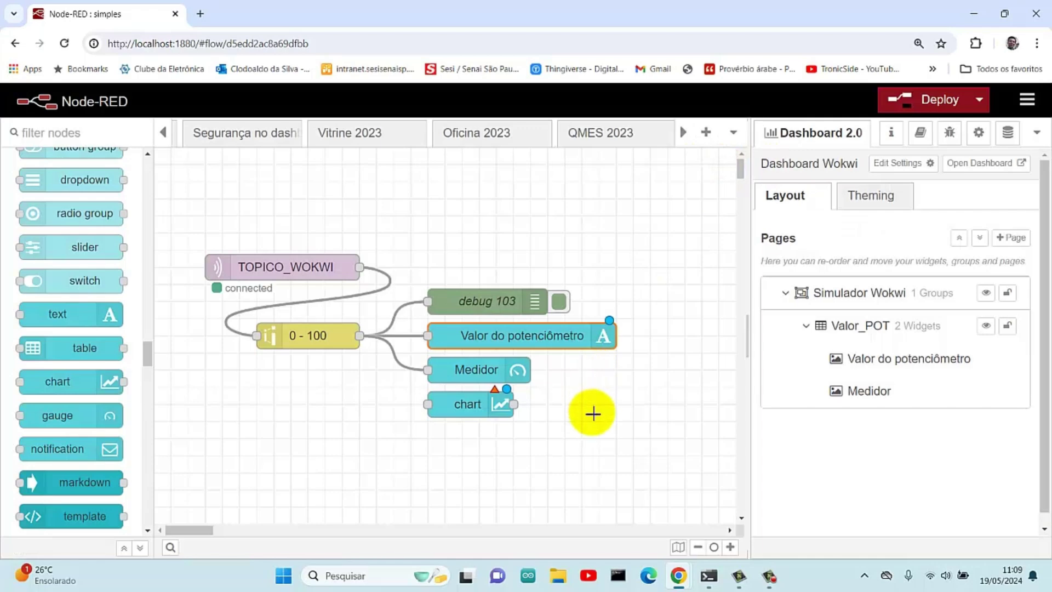
pyautogui.click(921, 102)
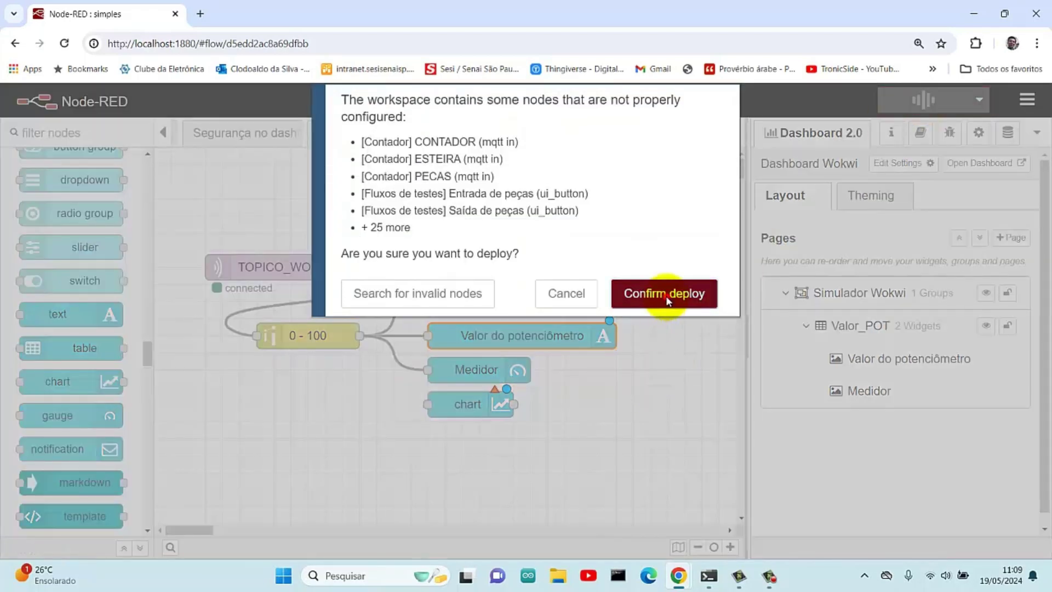
pyautogui.click(666, 295)
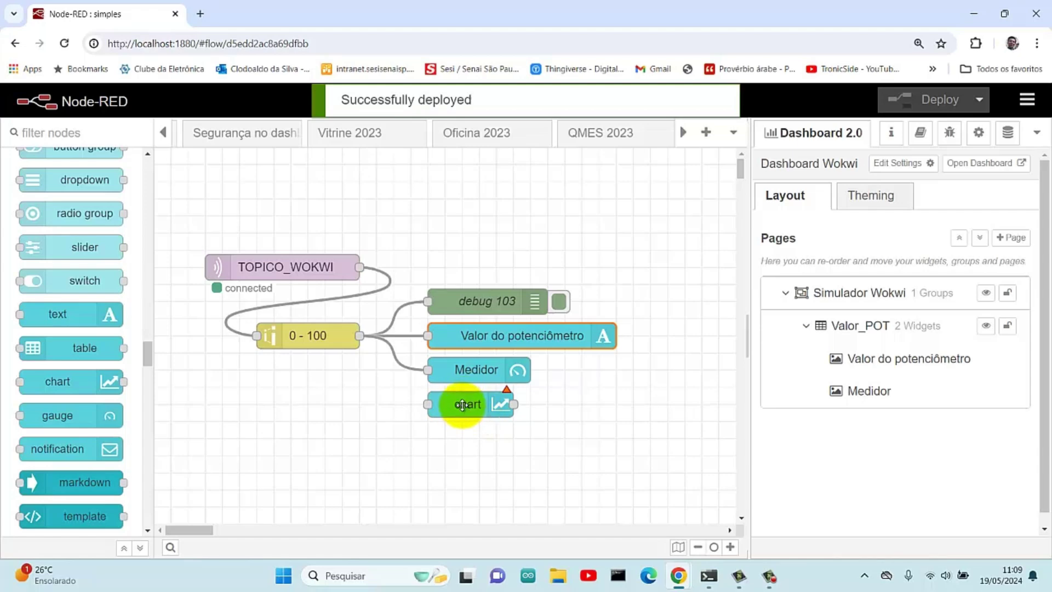
# Set the chart node's label to "Análise gráfica".
pyautogui.doubleClick(462, 405)
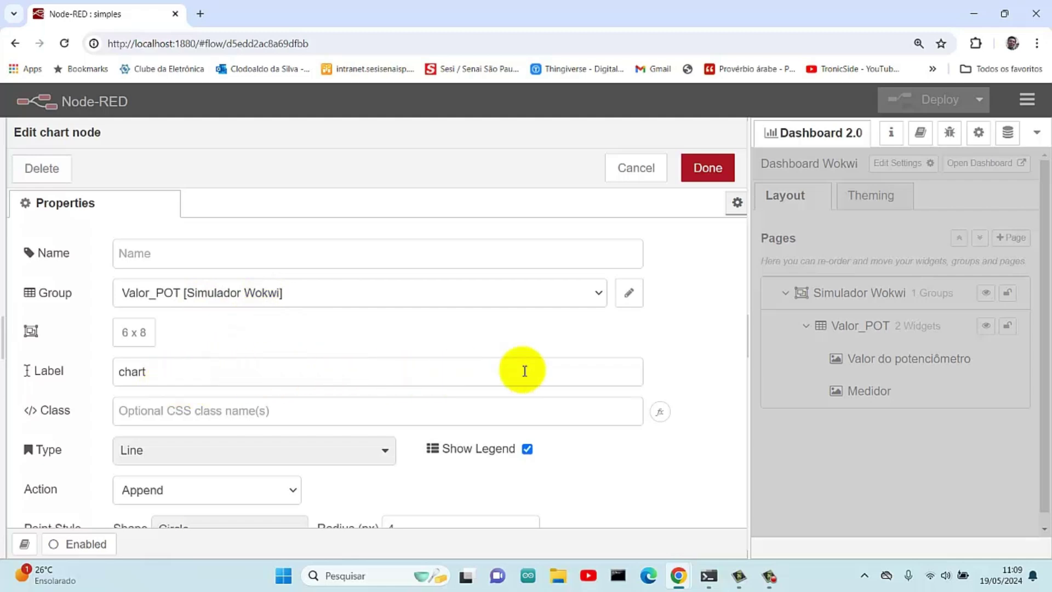
pyautogui.moveTo(572, 374); pyautogui.dragTo(81, 357)
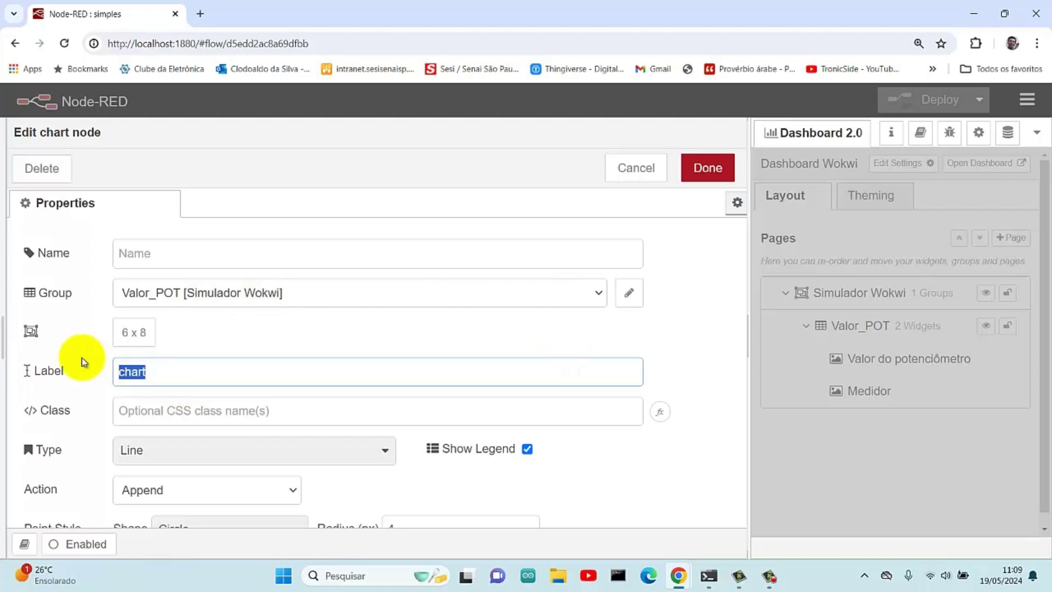
pyautogui.write('nálise gráfica')
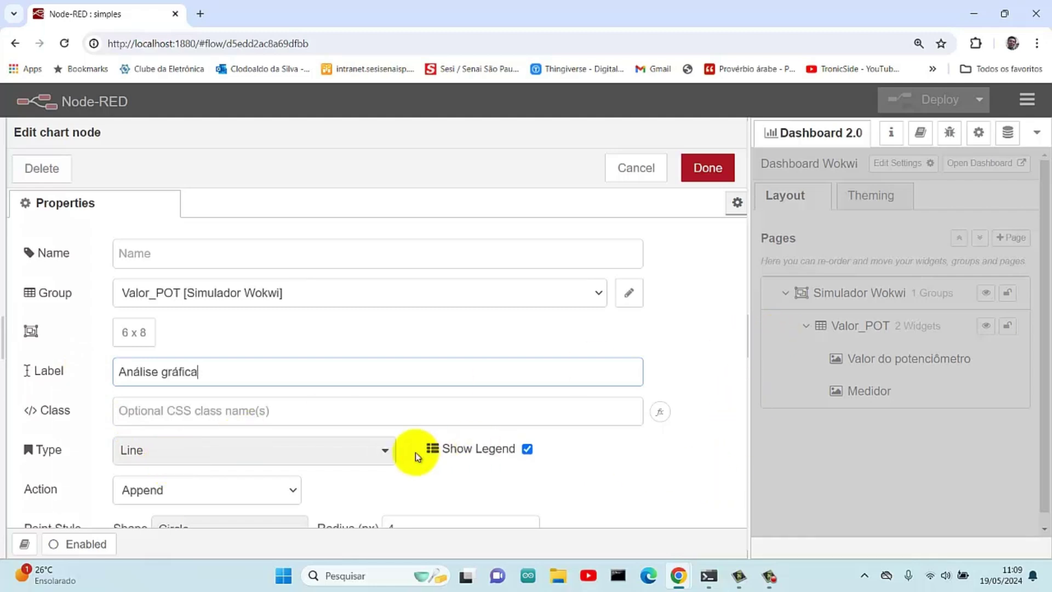
# Set the chart's point shape to None and its Y-axis range to 0–100.
pyautogui.moveTo(749, 342); pyautogui.dragTo(862, 384)
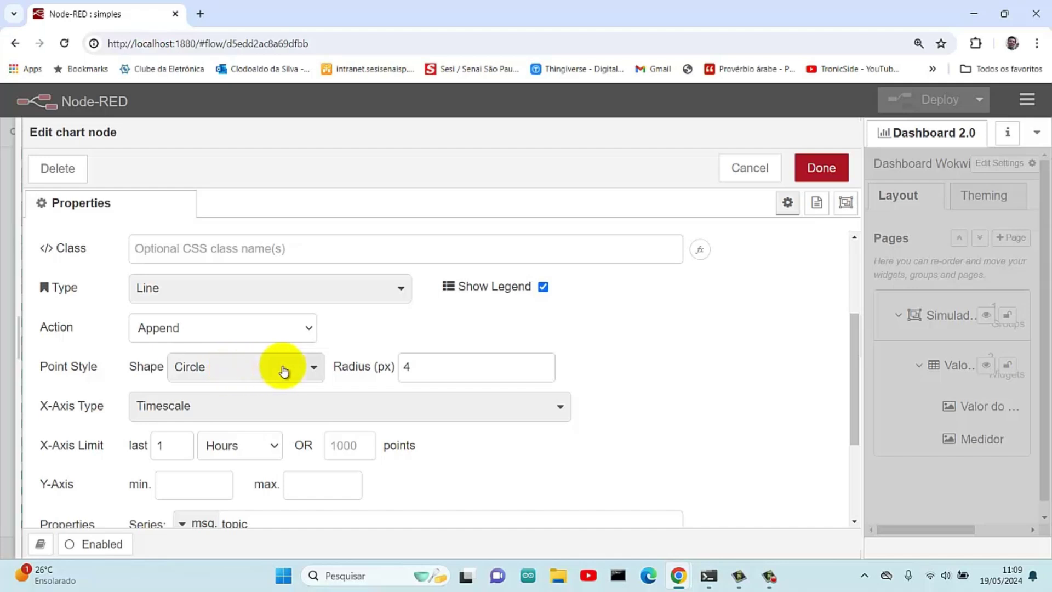
pyautogui.click(315, 369)
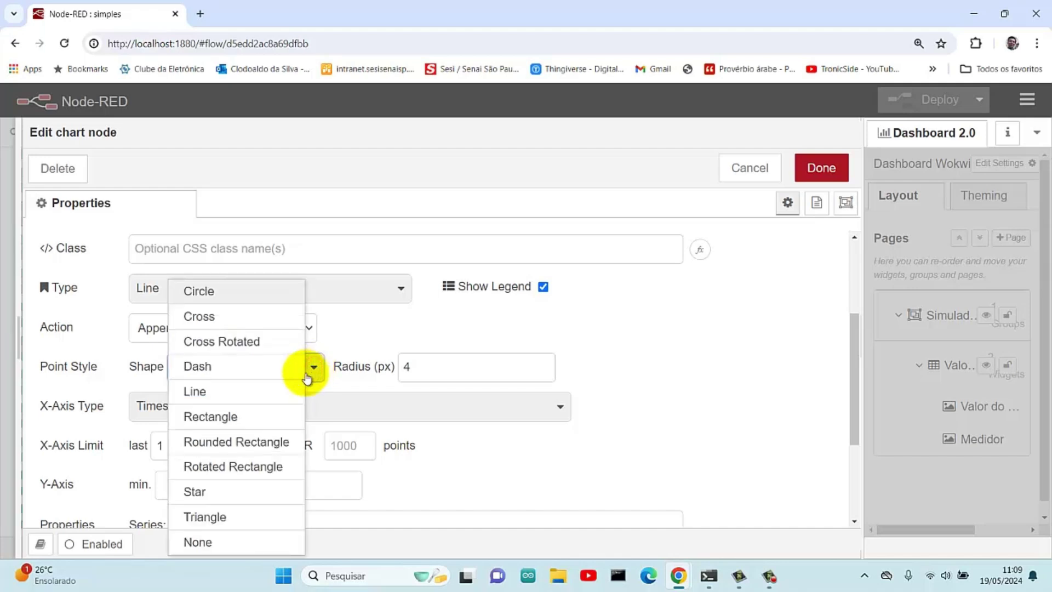
pyautogui.click(207, 542)
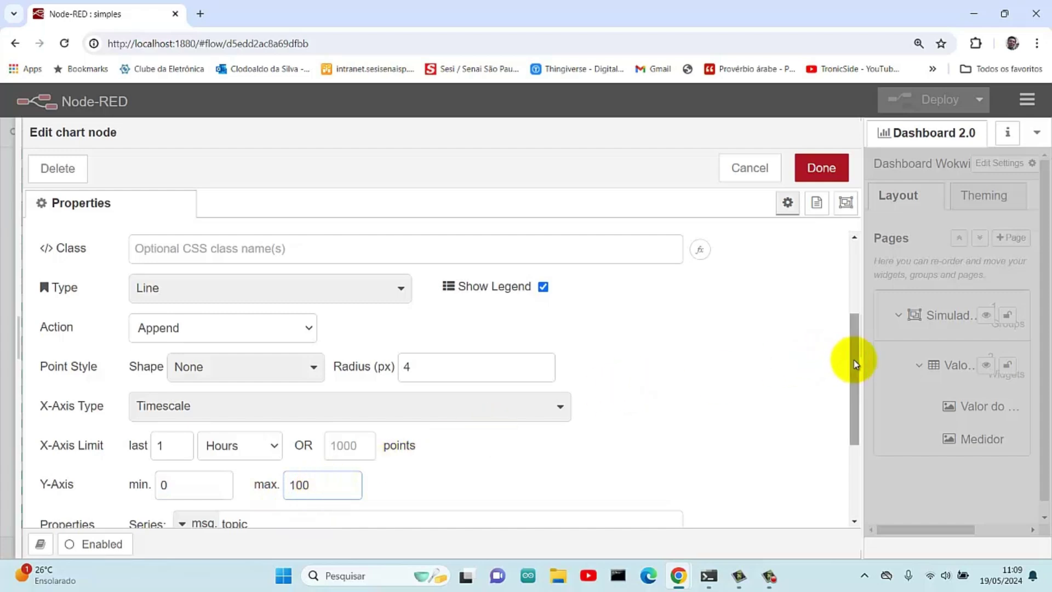
pyautogui.moveTo(860, 369); pyautogui.dragTo(877, 435)
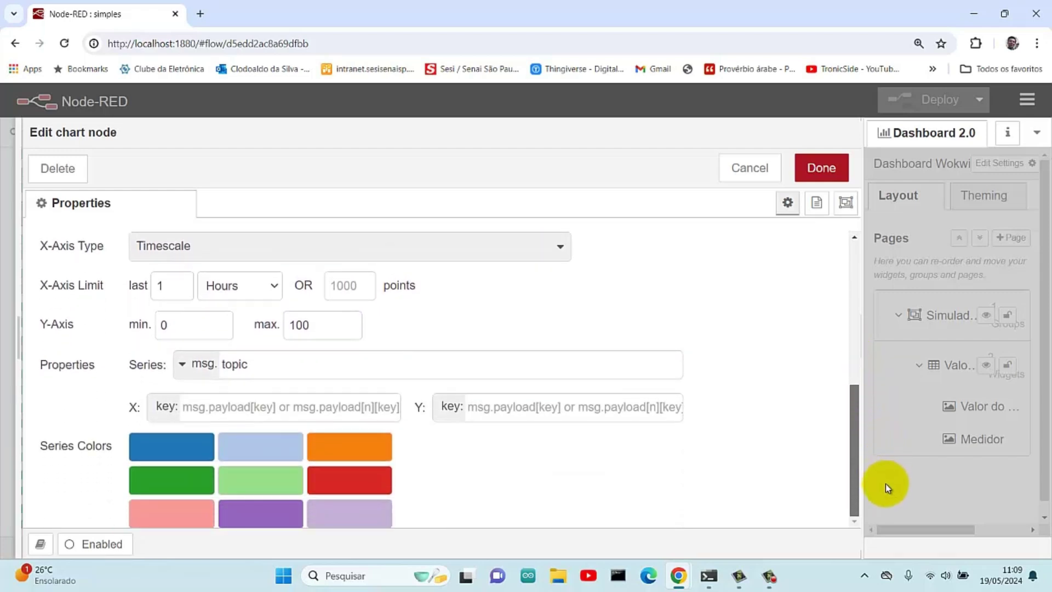
# Save the Análise gráfica chart, wire the 0 - 100 range node's output to it and deploy despite the invalid nodes.
pyautogui.moveTo(885, 482); pyautogui.dragTo(858, 282)
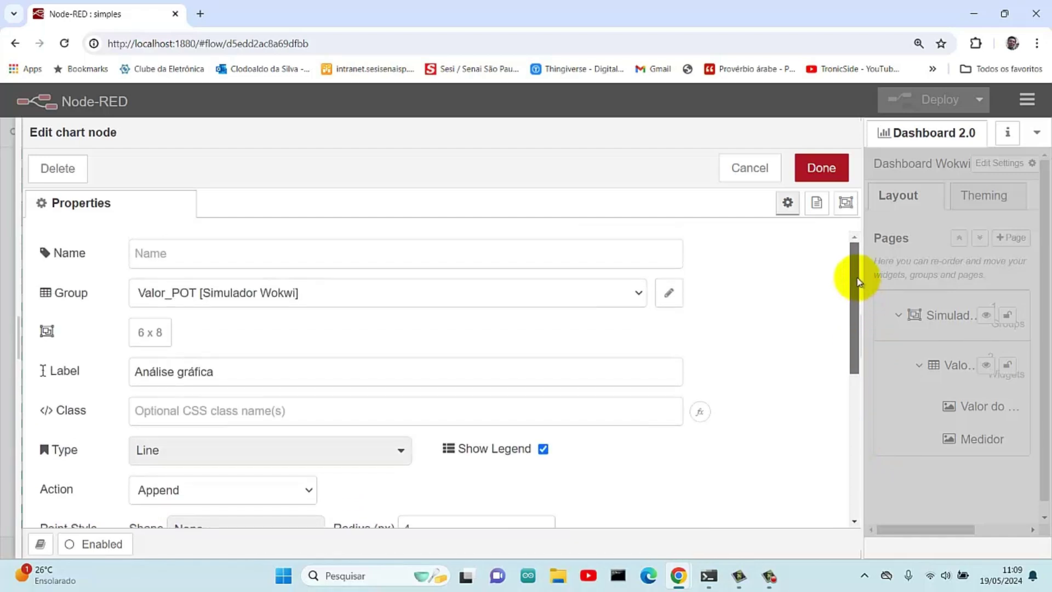
pyautogui.click(820, 167)
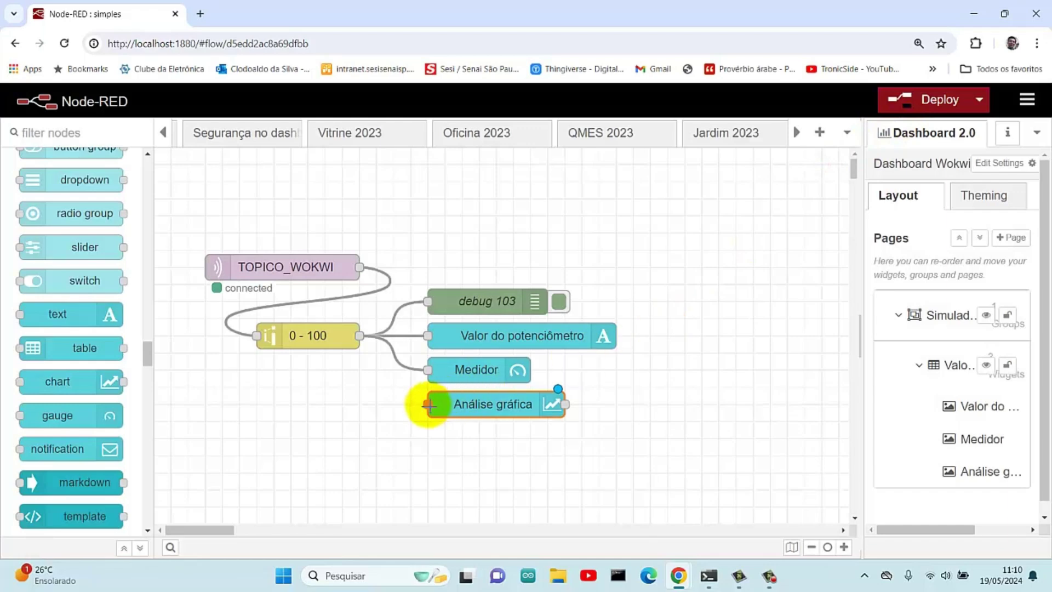
pyautogui.moveTo(428, 405); pyautogui.dragTo(361, 340)
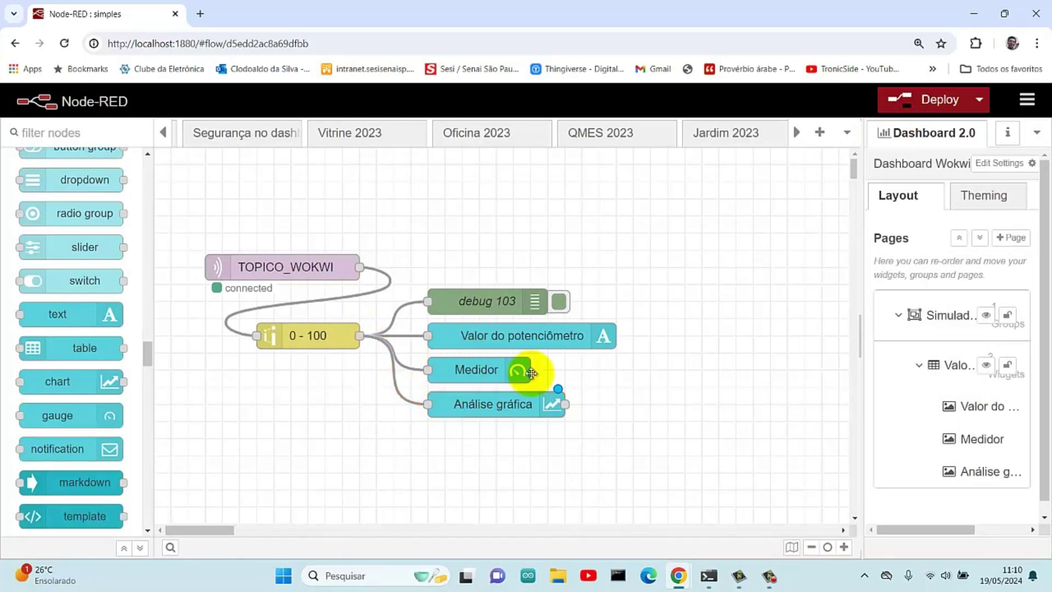
pyautogui.click(932, 104)
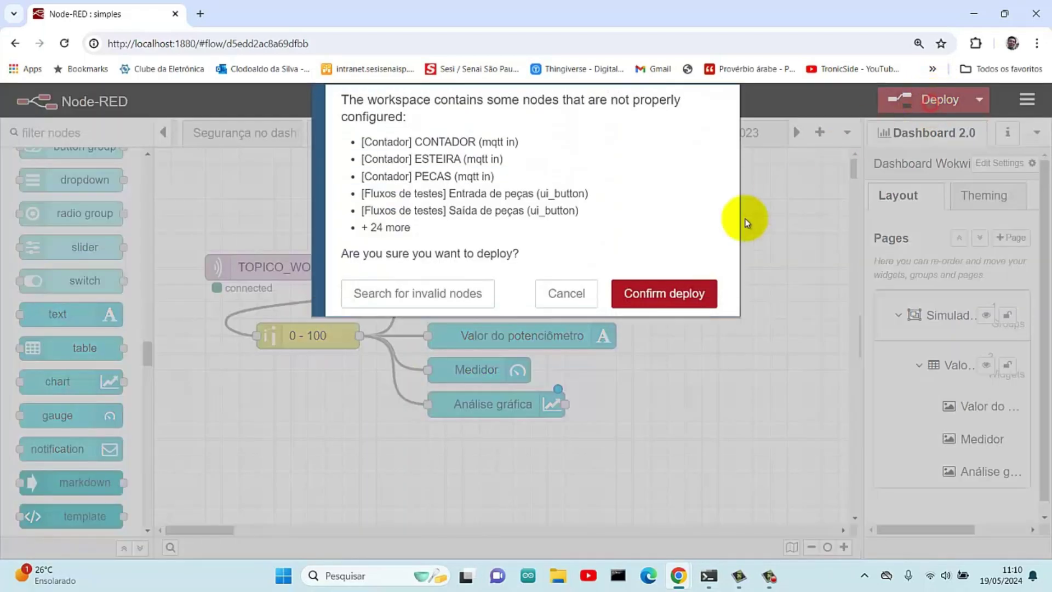
pyautogui.click(667, 297)
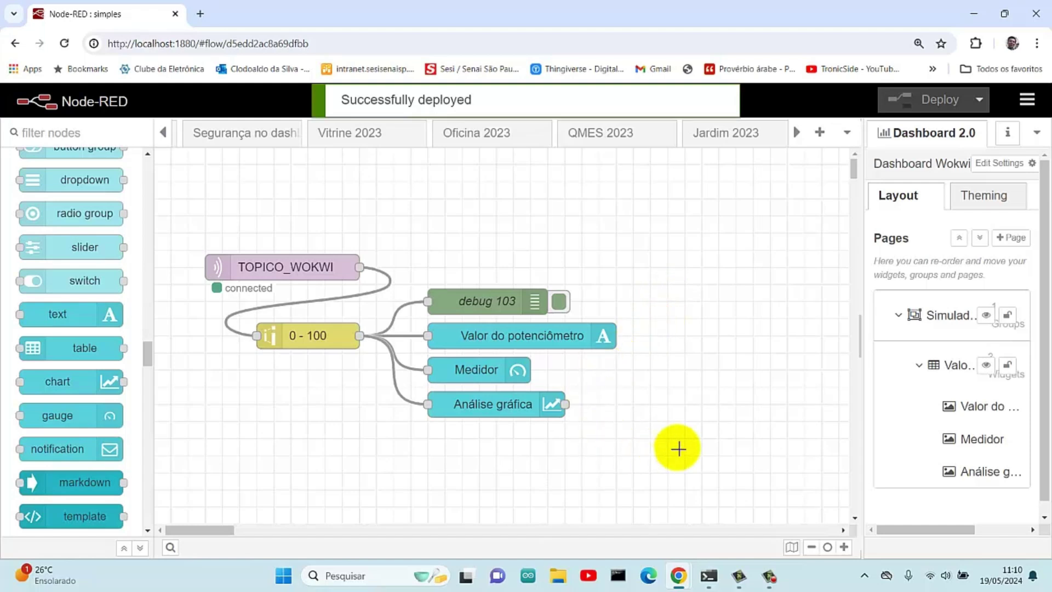
# Widen the Dashboard 2.0 sidebar and open the dashboard at the Análise gráfica chart.
pyautogui.moveTo(860, 323); pyautogui.dragTo(743, 333)
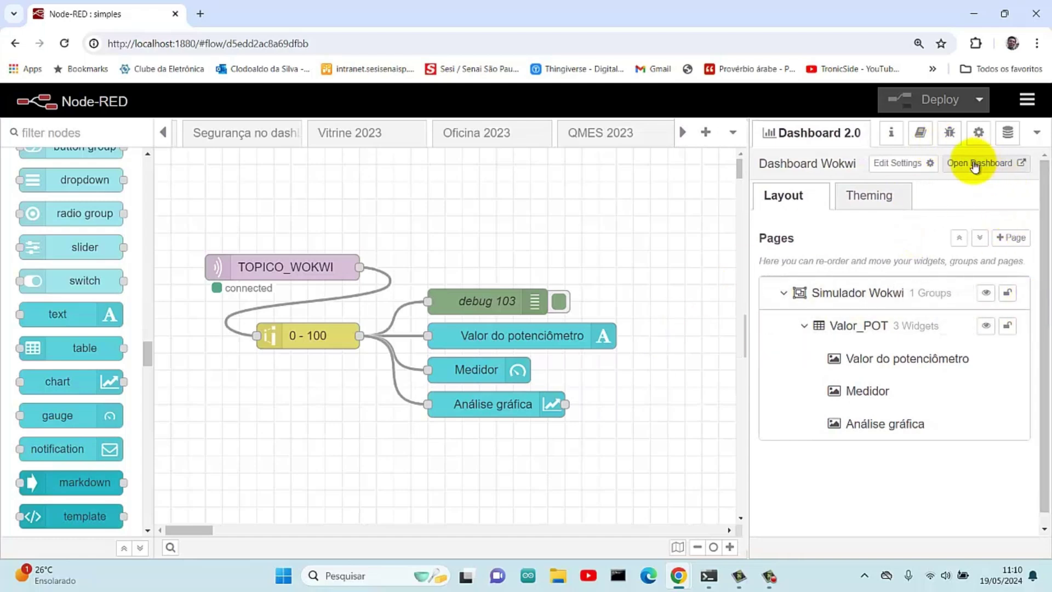
pyautogui.click(981, 164)
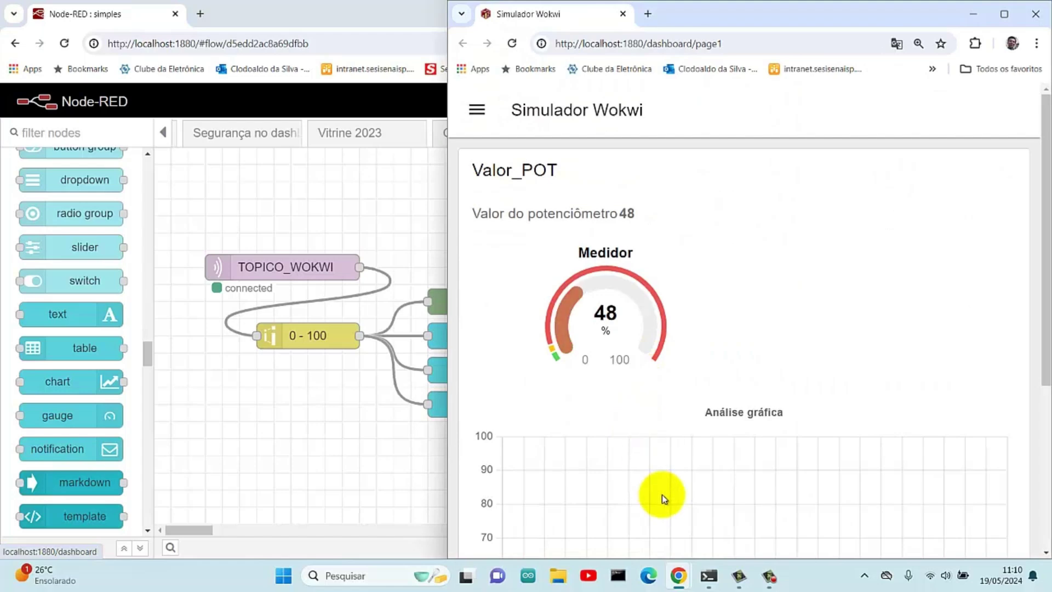
pyautogui.moveTo(1049, 281); pyautogui.dragTo(1041, 404)
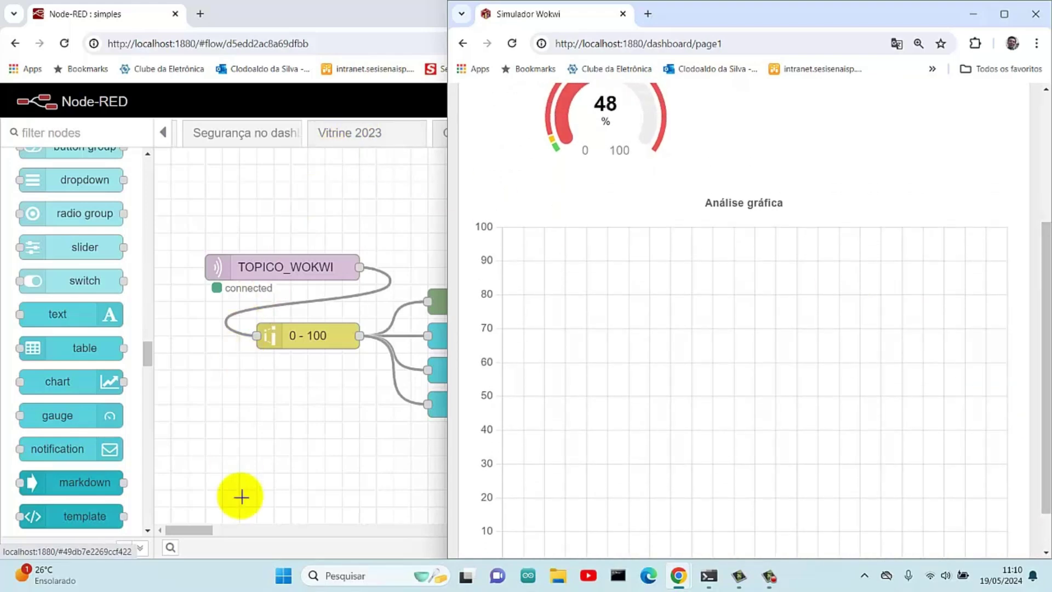
# Bring up the Wokwi simulation beside the dashboard and turn the potentiometer through its full range to test the text, gauge and chart.
pyautogui.doubleClick(342, 17)
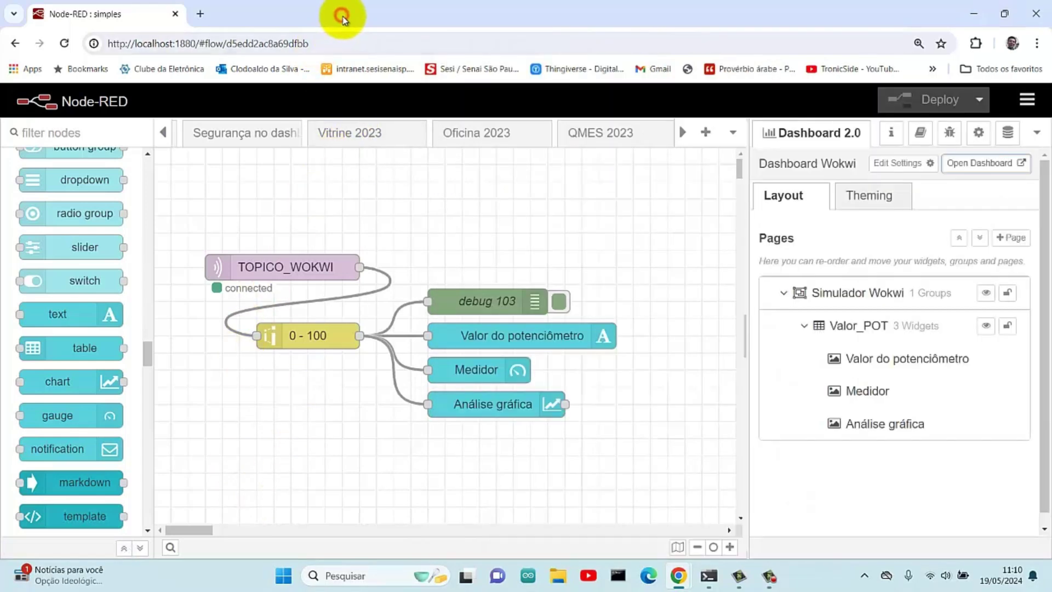
pyautogui.moveTo(678, 578)
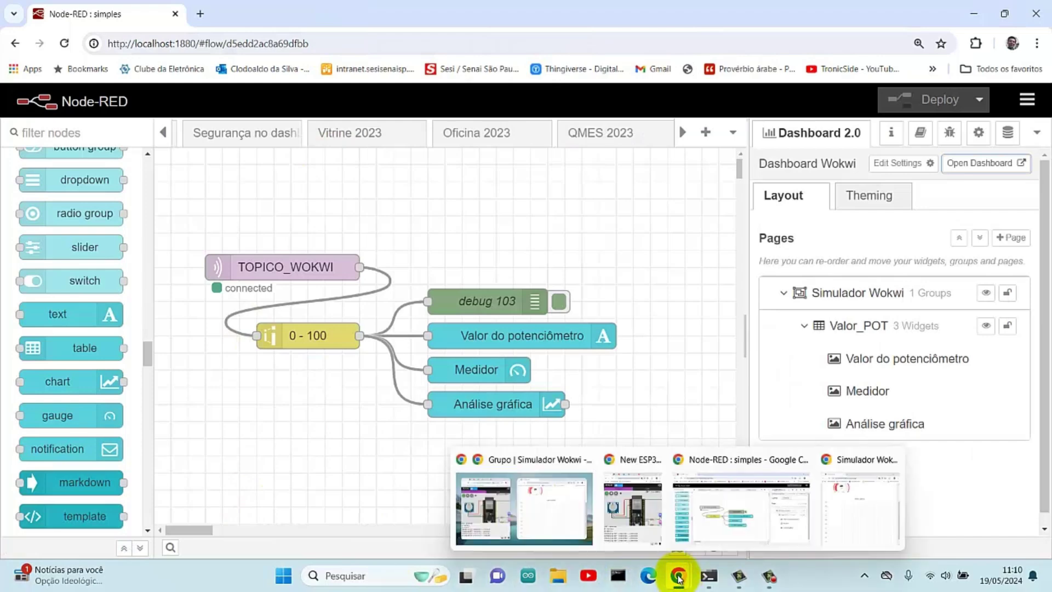
pyautogui.click(484, 508)
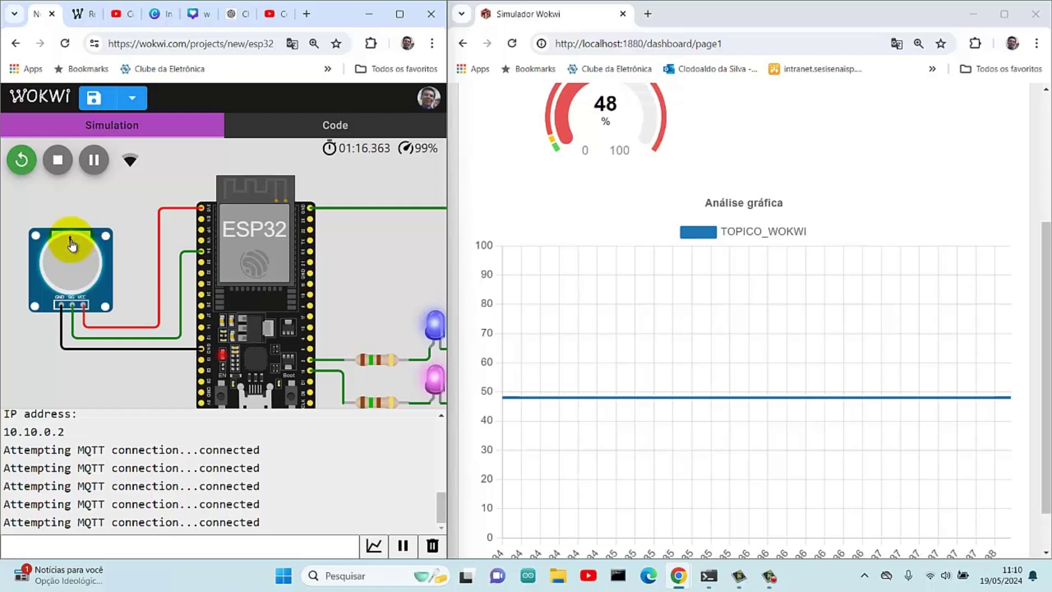
pyautogui.moveTo(88, 247); pyautogui.dragTo(188, 218)
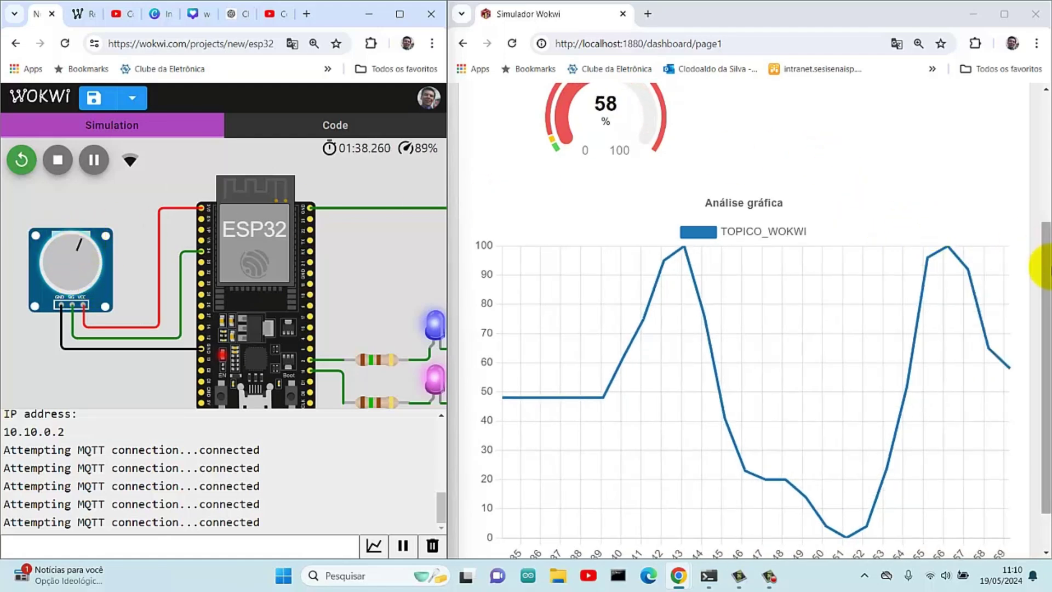
pyautogui.moveTo(1045, 270); pyautogui.dragTo(1035, 199)
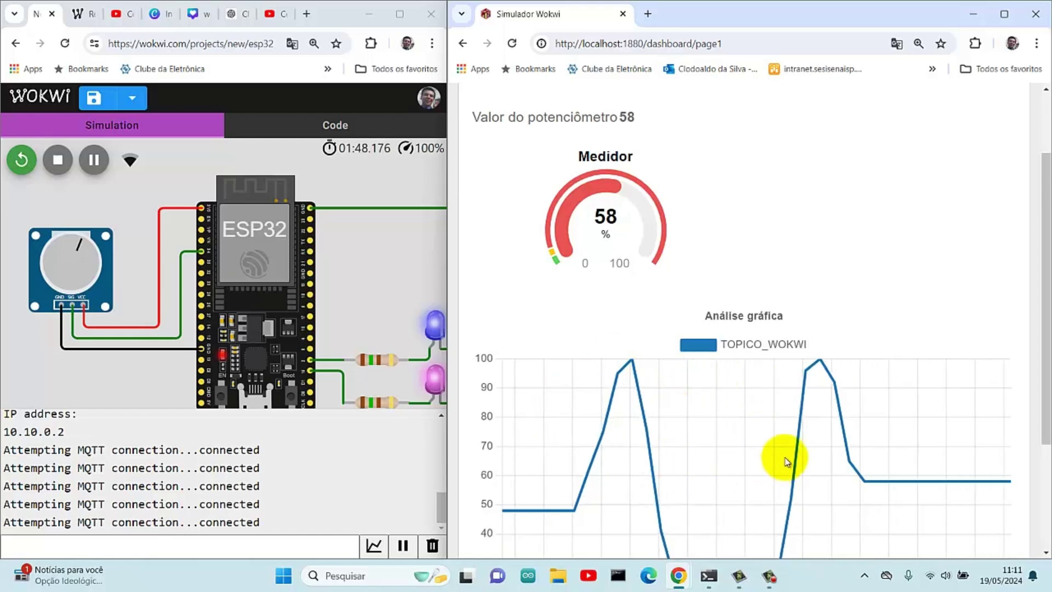
pyautogui.moveTo(773, 580)
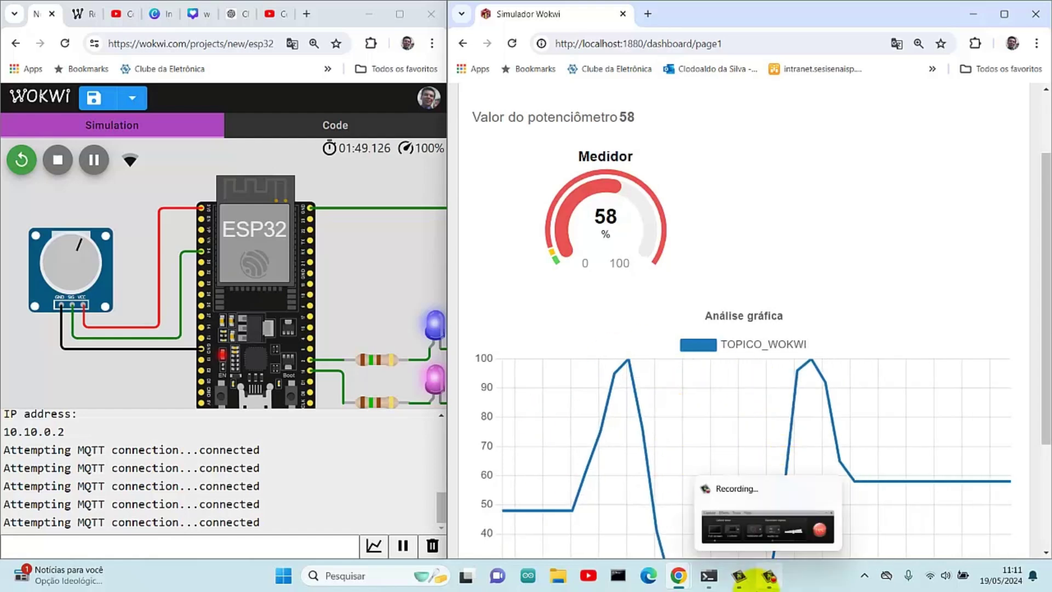
pyautogui.click(770, 577)
pyautogui.click(413, 422)
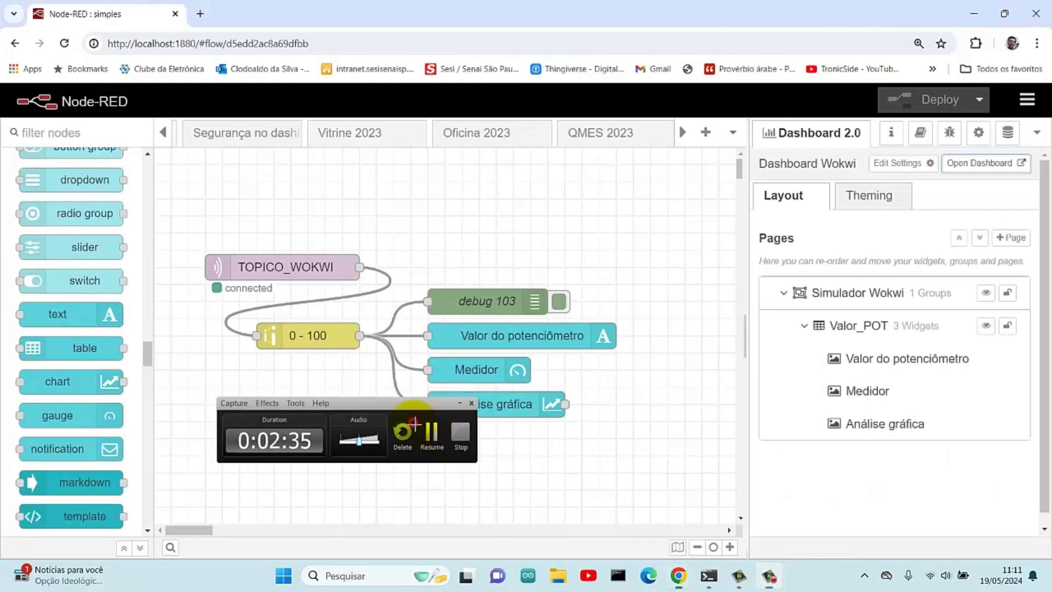
pyautogui.click(413, 422)
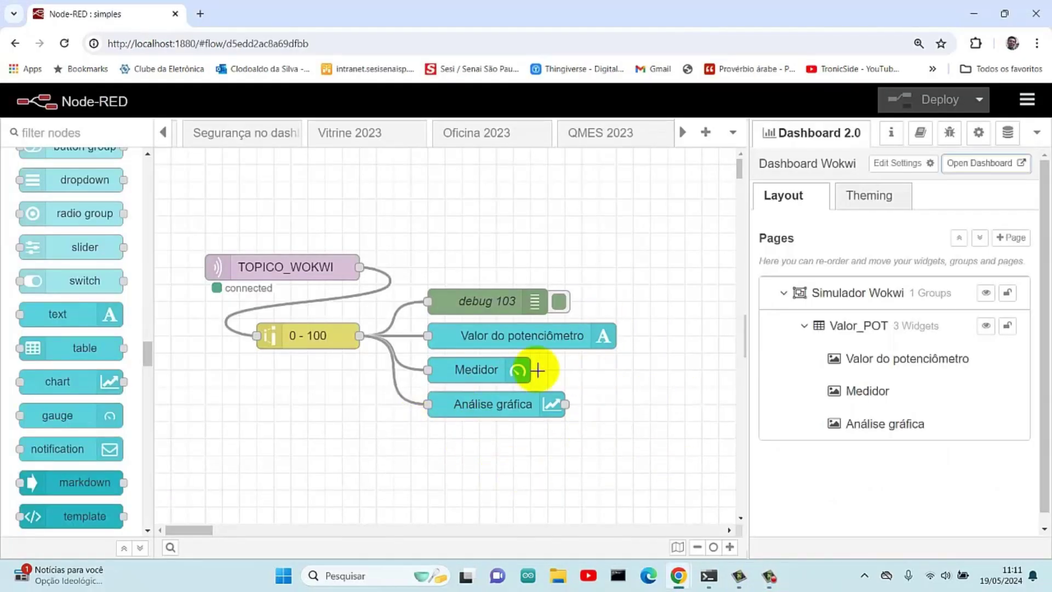
# Return to the flow and set the Medidor gauge's size to 4 x 4, saving the node.
pyautogui.click(471, 369)
pyautogui.doubleClick(473, 369)
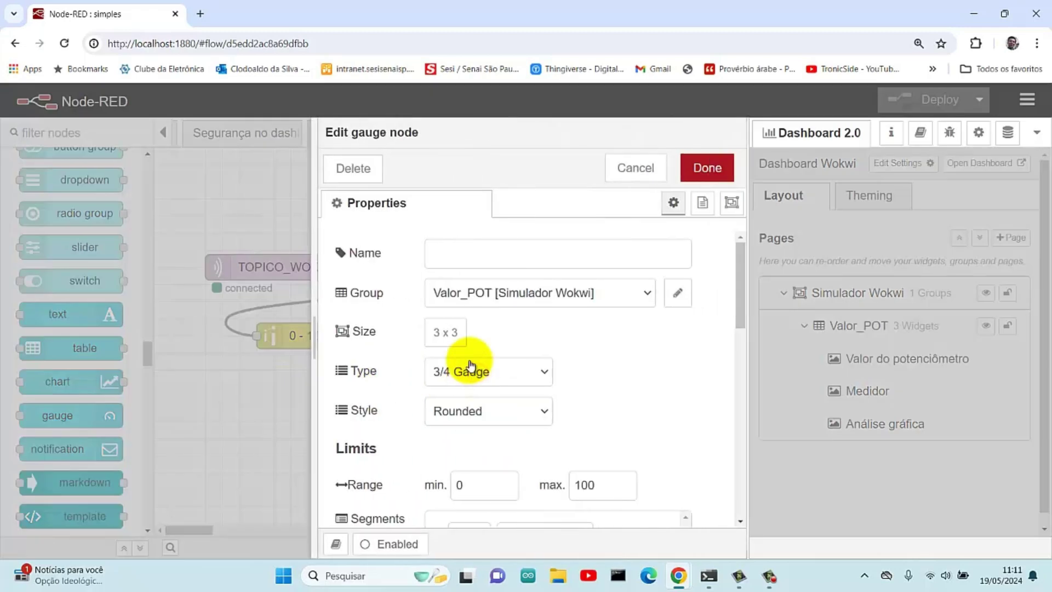
pyautogui.click(460, 334)
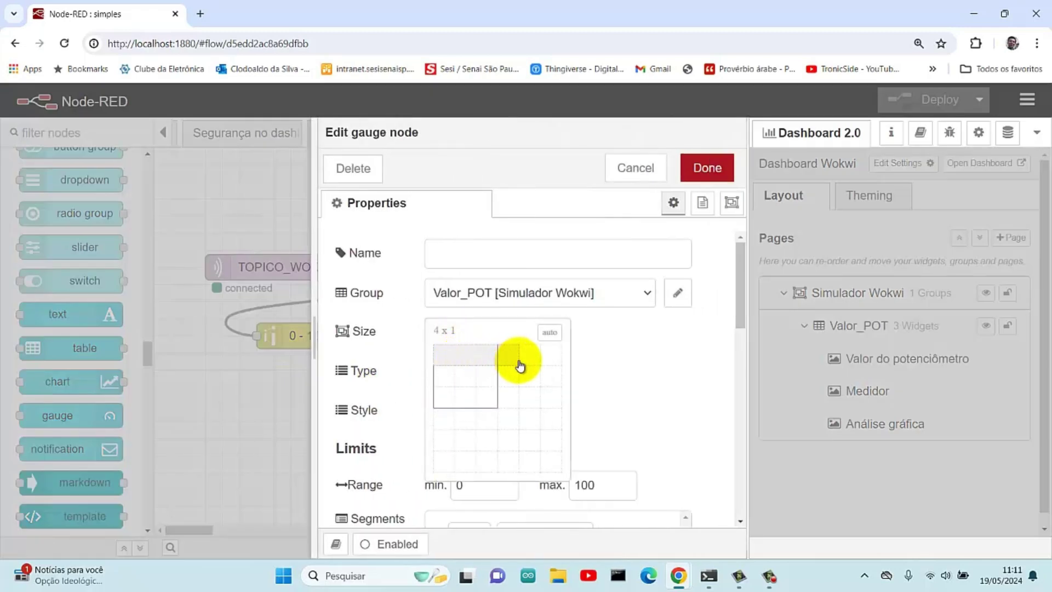
pyautogui.click(512, 427)
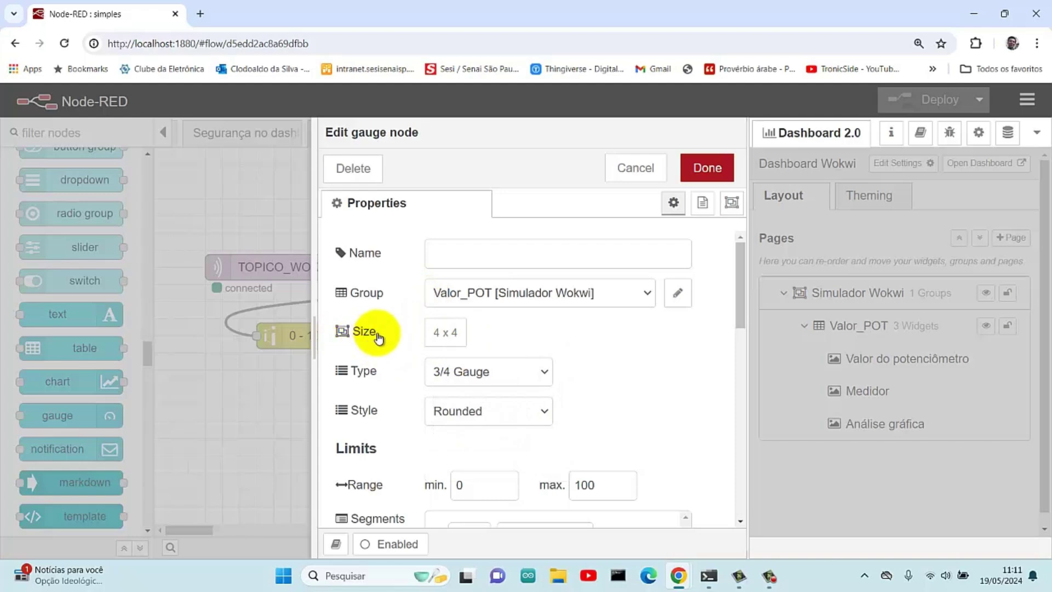
pyautogui.click(715, 171)
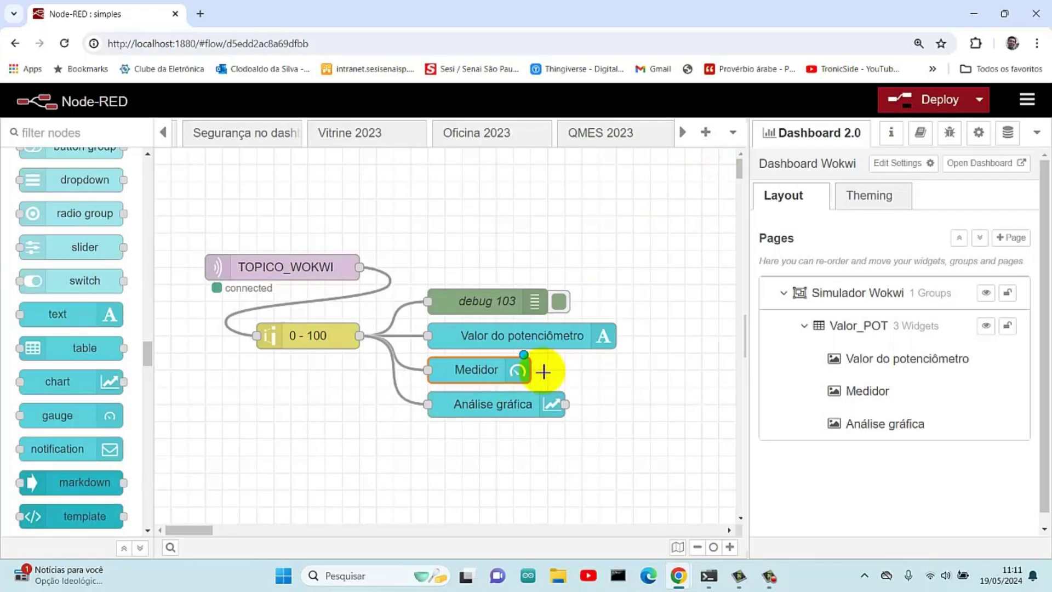
# Set the Análise gráfica chart's size to 4 x 4, save it and deploy despite the invalid nodes.
pyautogui.doubleClick(492, 406)
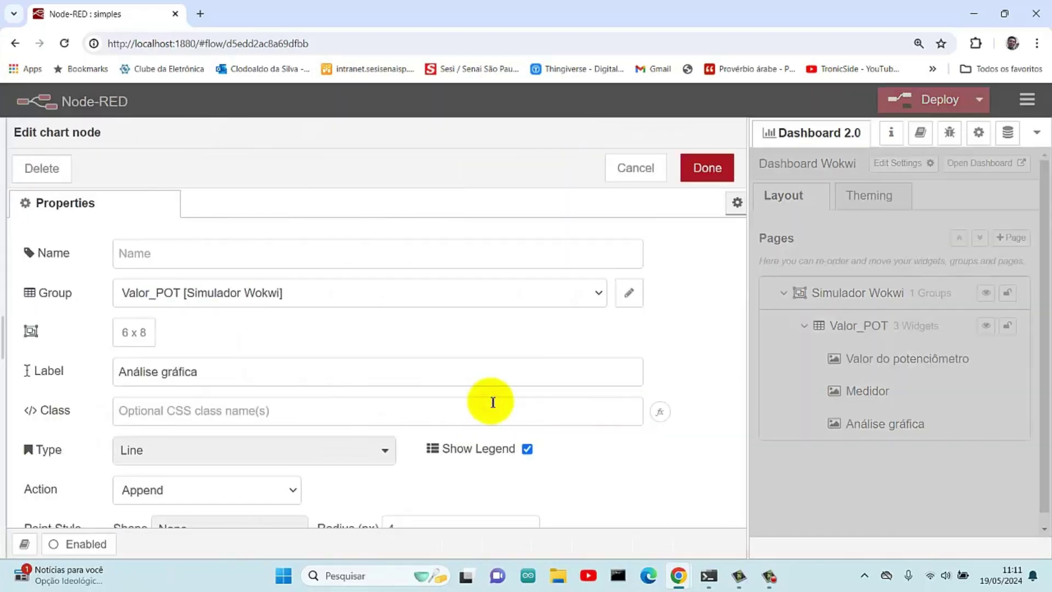
pyautogui.click(137, 333)
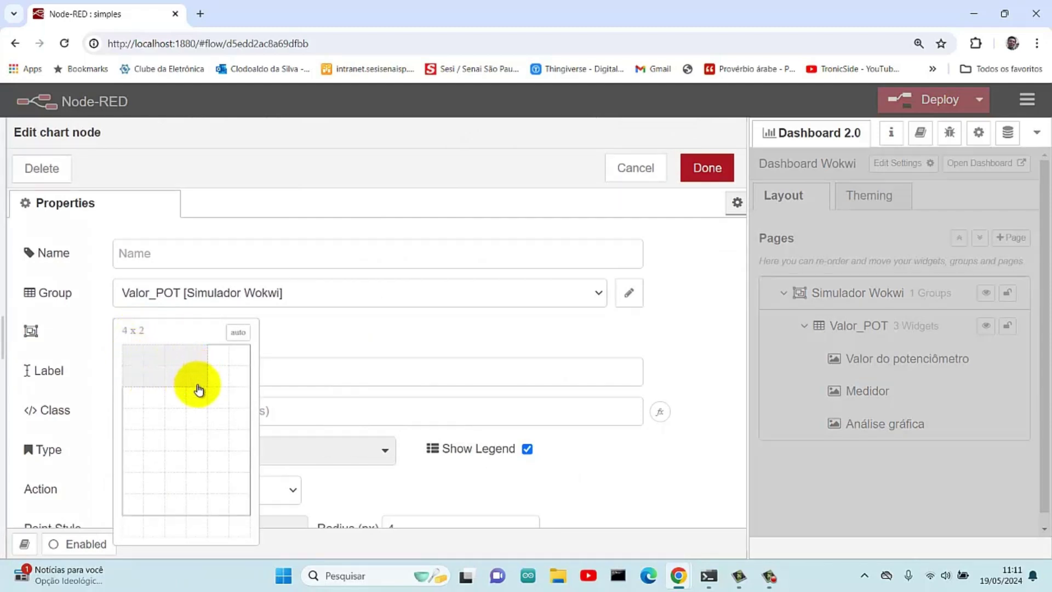
pyautogui.click(193, 419)
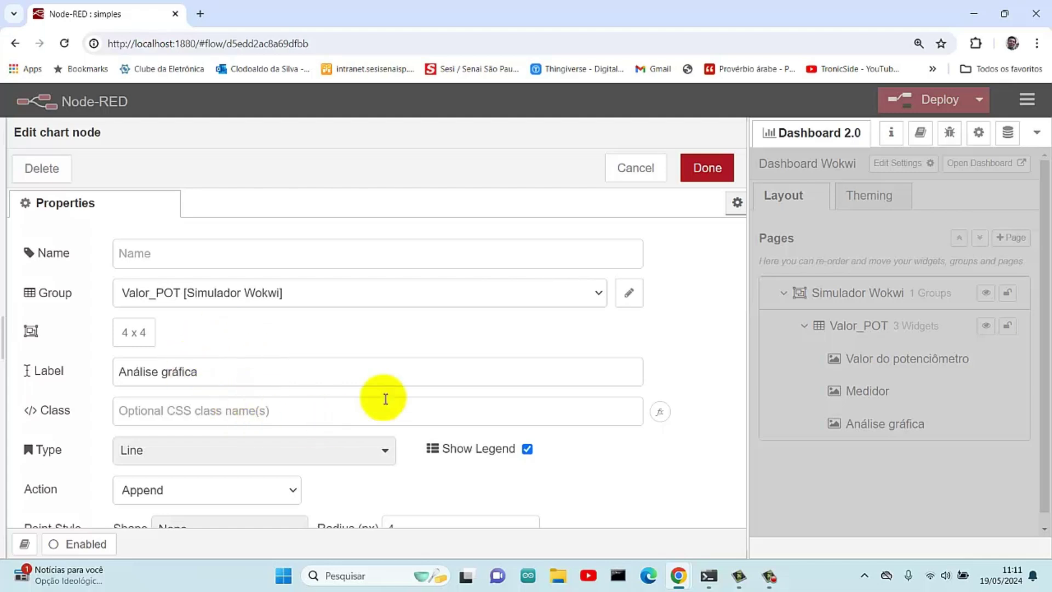
pyautogui.click(712, 167)
pyautogui.click(940, 100)
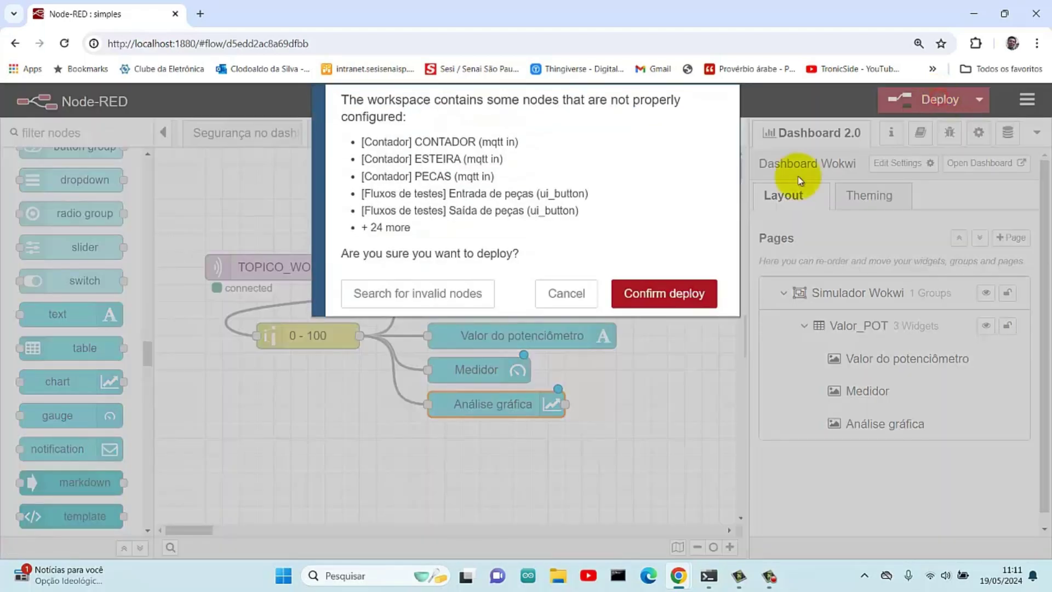
pyautogui.click(661, 298)
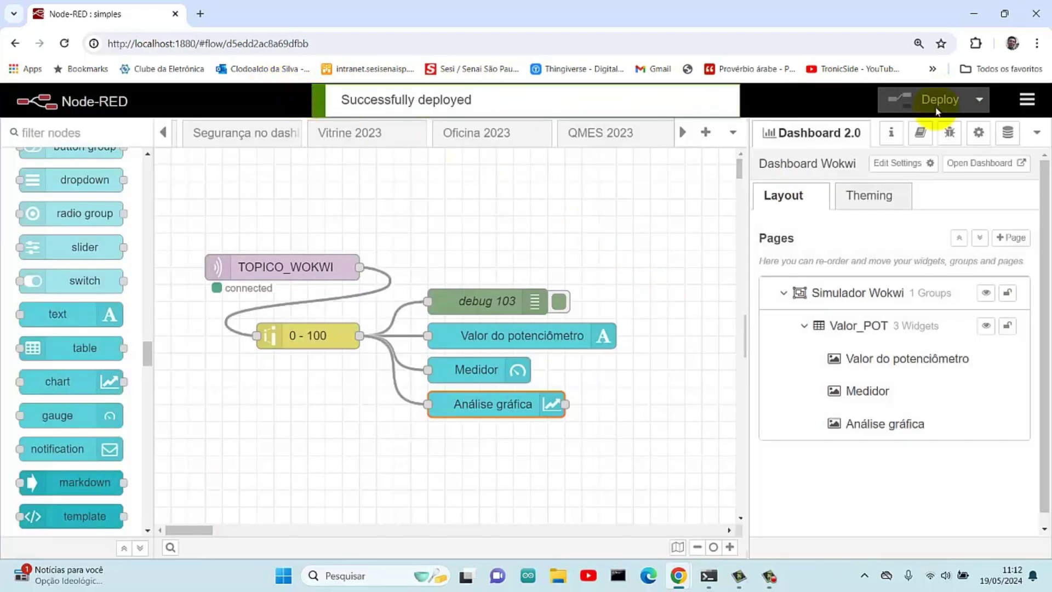
# Open the dashboard and examine the resized Medidor gauge and Análise gráfica chart.
pyautogui.click(990, 163)
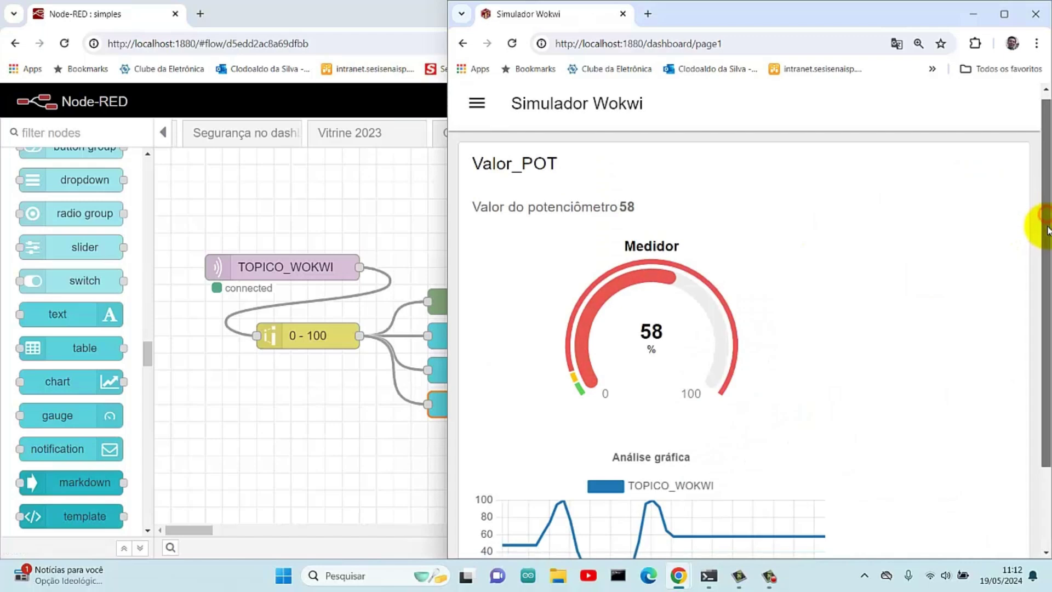
pyautogui.scroll(-2, 1044, 274)
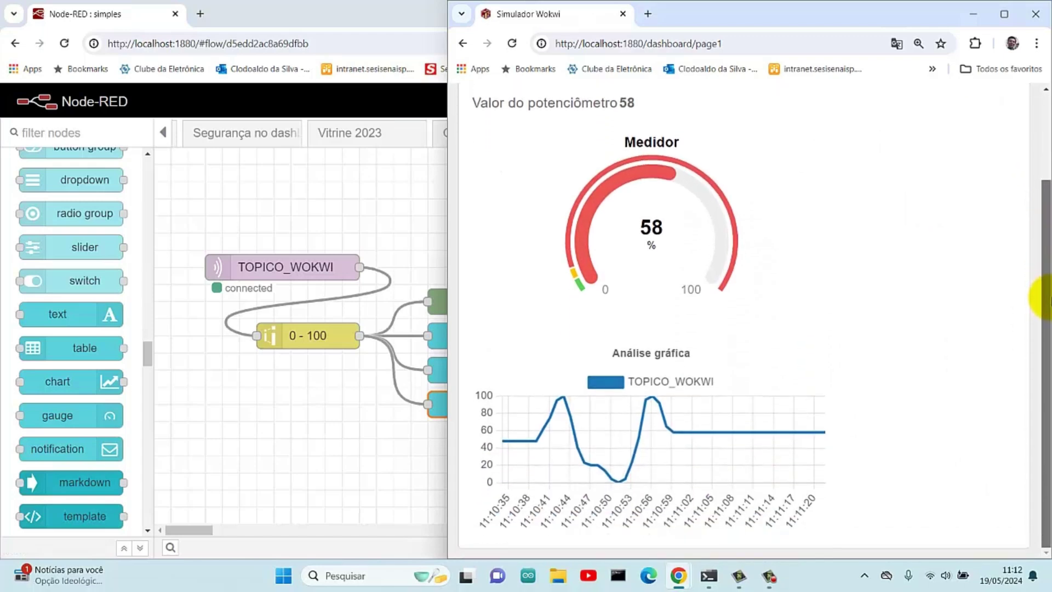
pyautogui.moveTo(1046, 299); pyautogui.dragTo(1036, 287)
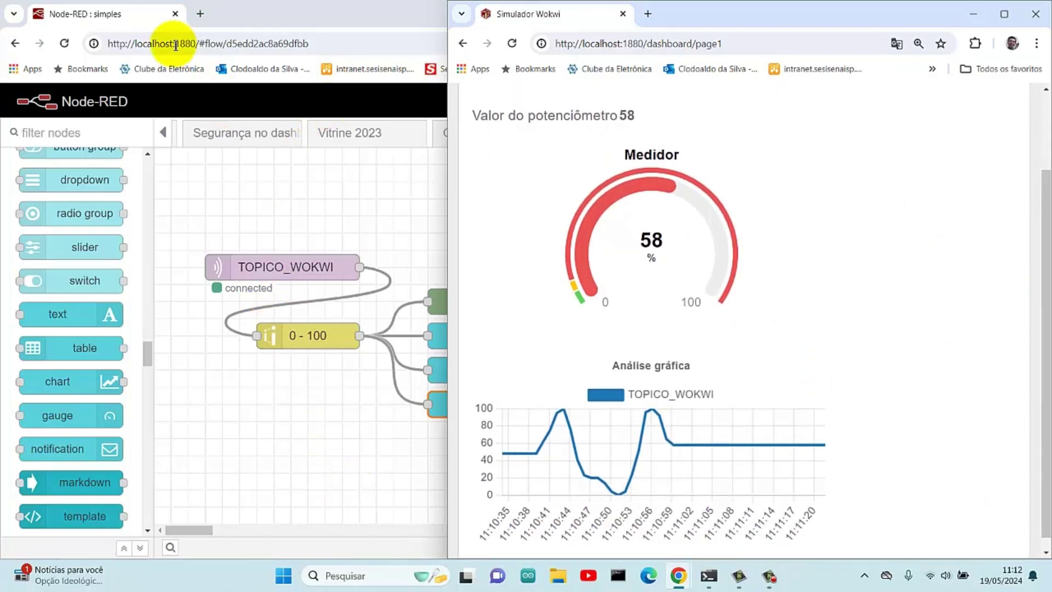
# Switch to the Wokwi ESP32 simulation, shrink and move the Node-RED window aside, and reopen the dashboard beside the simulation.
pyautogui.doubleClick(226, 13)
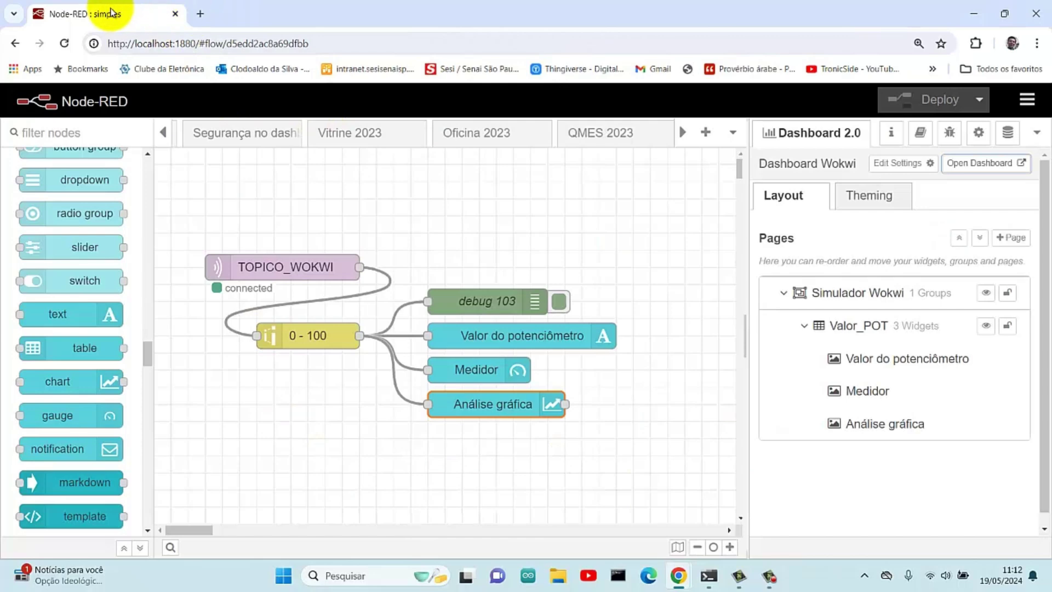
pyautogui.click(17, 15)
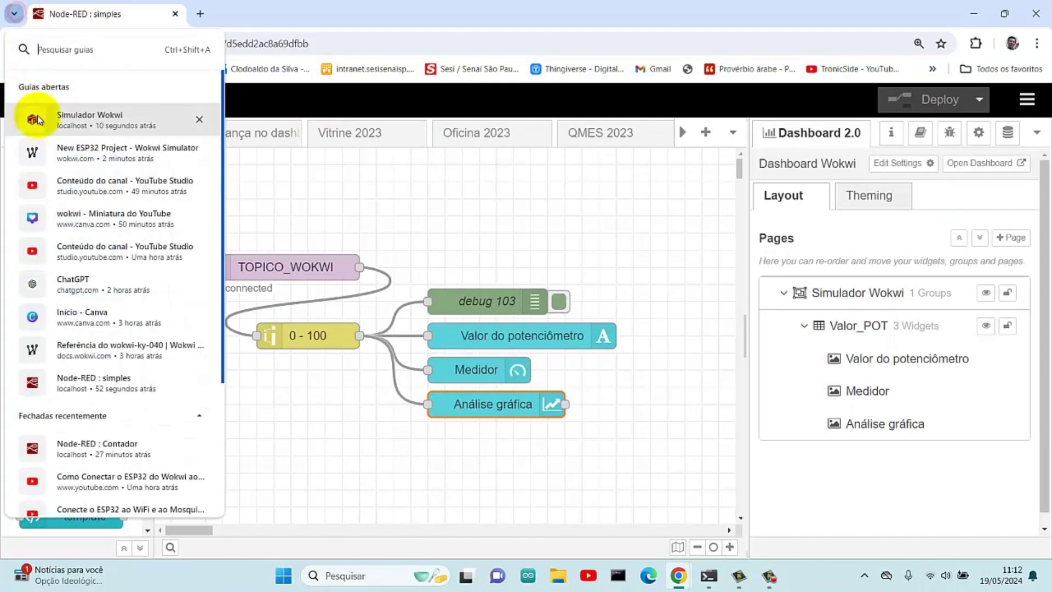
pyautogui.click(53, 159)
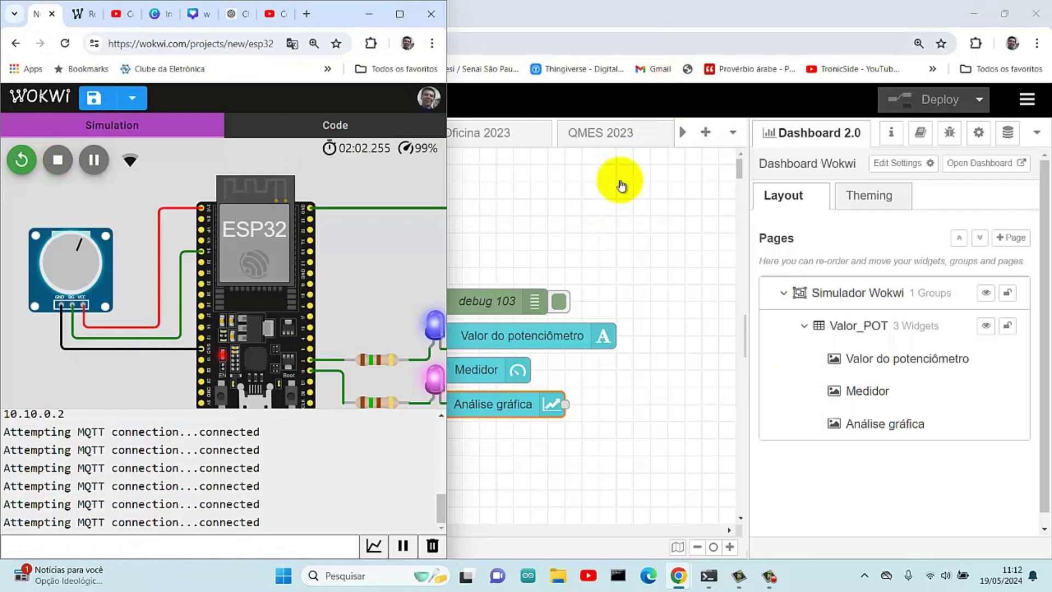
pyautogui.doubleClick(597, 16)
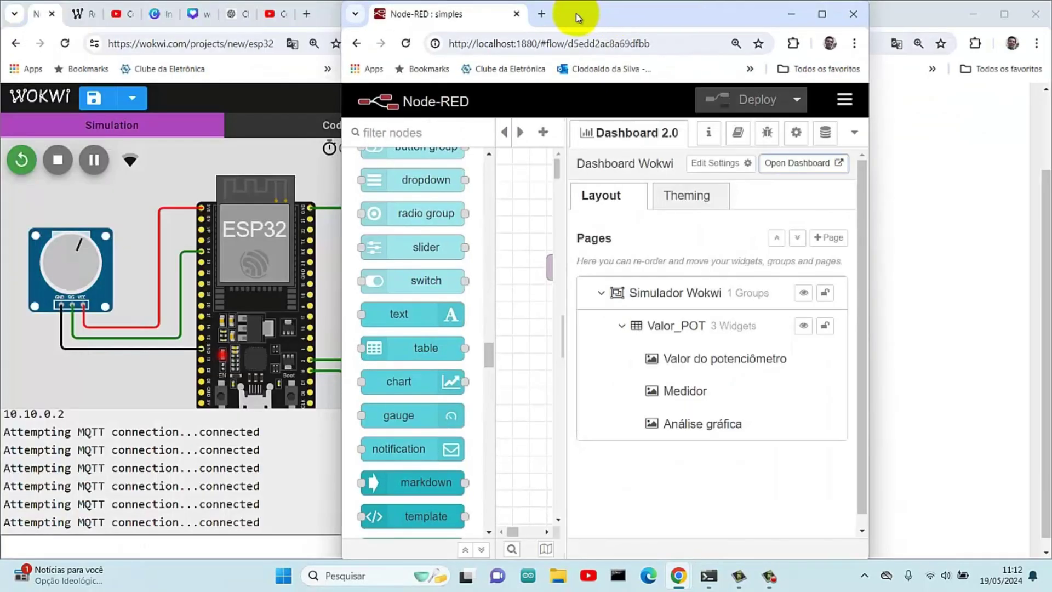
pyautogui.moveTo(575, 16); pyautogui.dragTo(706, 37)
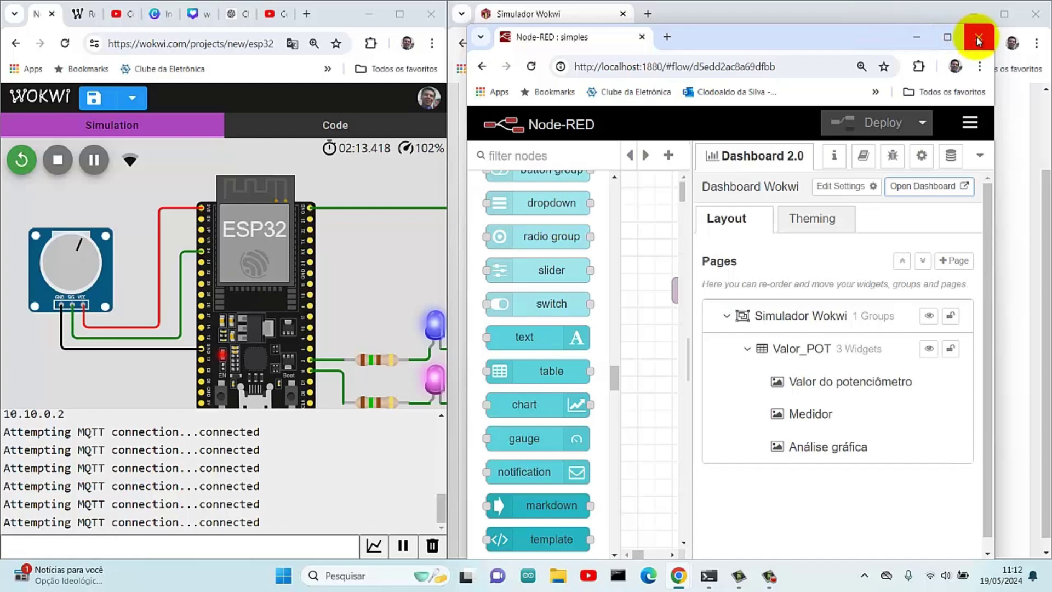
pyautogui.click(933, 186)
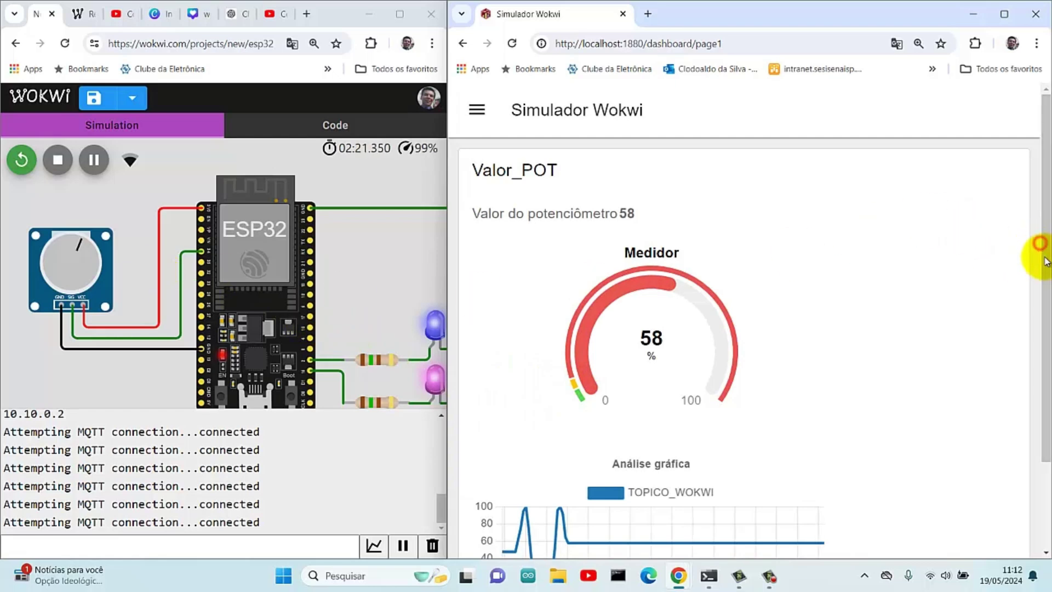
# Turn the Wokwi potentiometer up and down with the resized gauge and chart both in view to test their live response.
pyautogui.moveTo(1048, 286); pyautogui.dragTo(1047, 362)
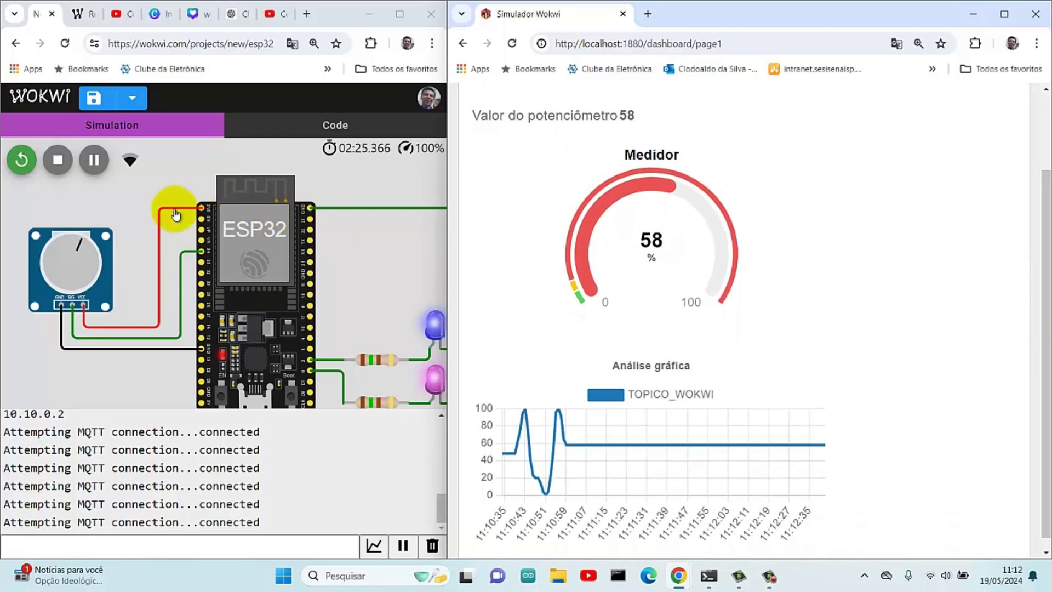
pyautogui.click(83, 241)
pyautogui.moveTo(83, 243); pyautogui.dragTo(94, 263)
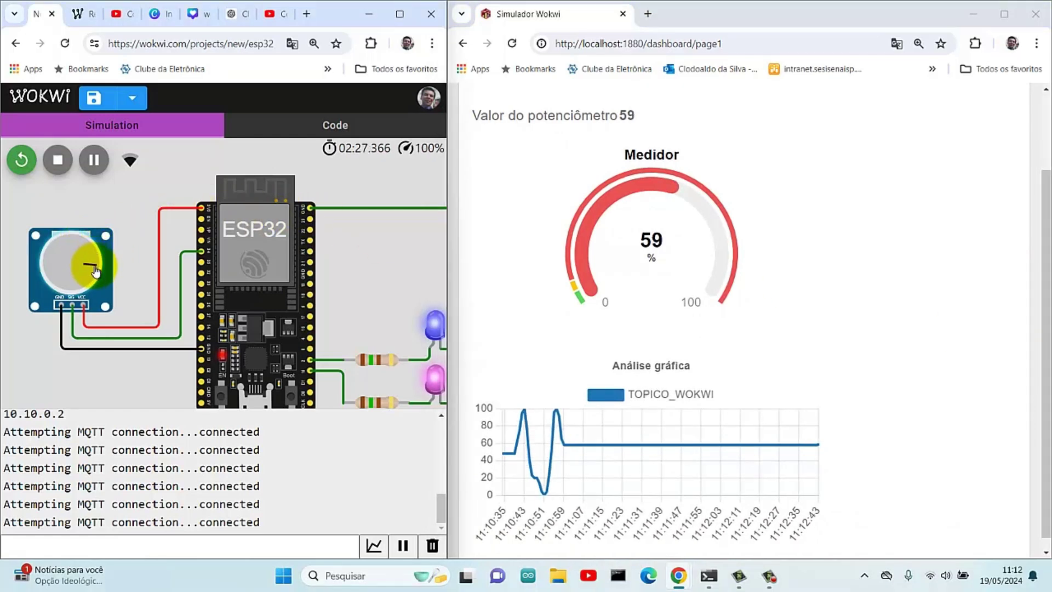
pyautogui.moveTo(93, 264)
pyautogui.mouseDown()
pyautogui.moveTo(80, 247)
pyautogui.moveTo(44, 277)
pyautogui.moveTo(38, 246)
pyautogui.moveTo(63, 240)
pyautogui.moveTo(90, 257)
pyautogui.moveTo(96, 277)
pyautogui.mouseUp()
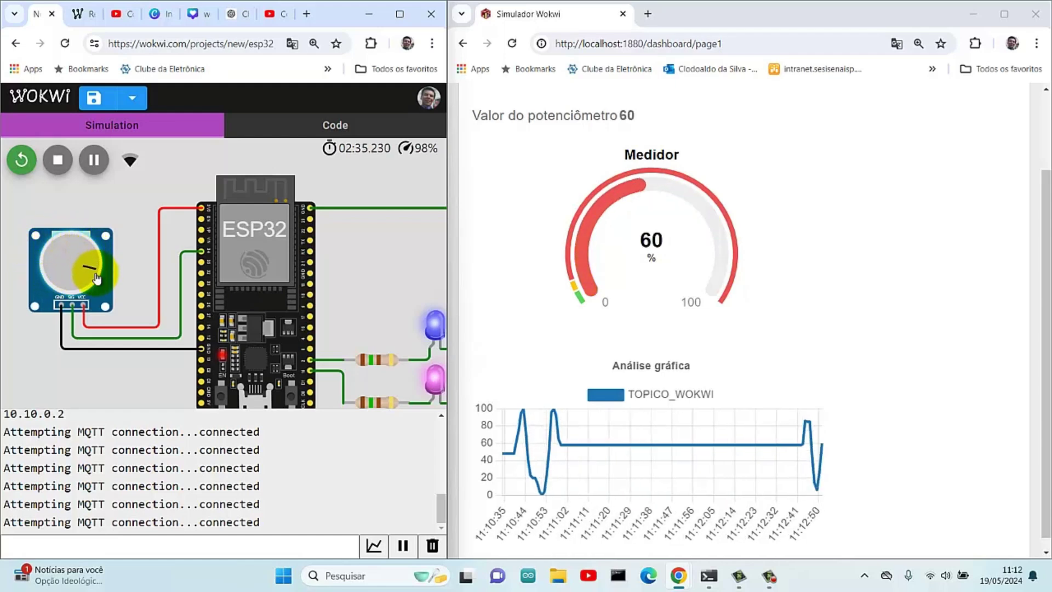